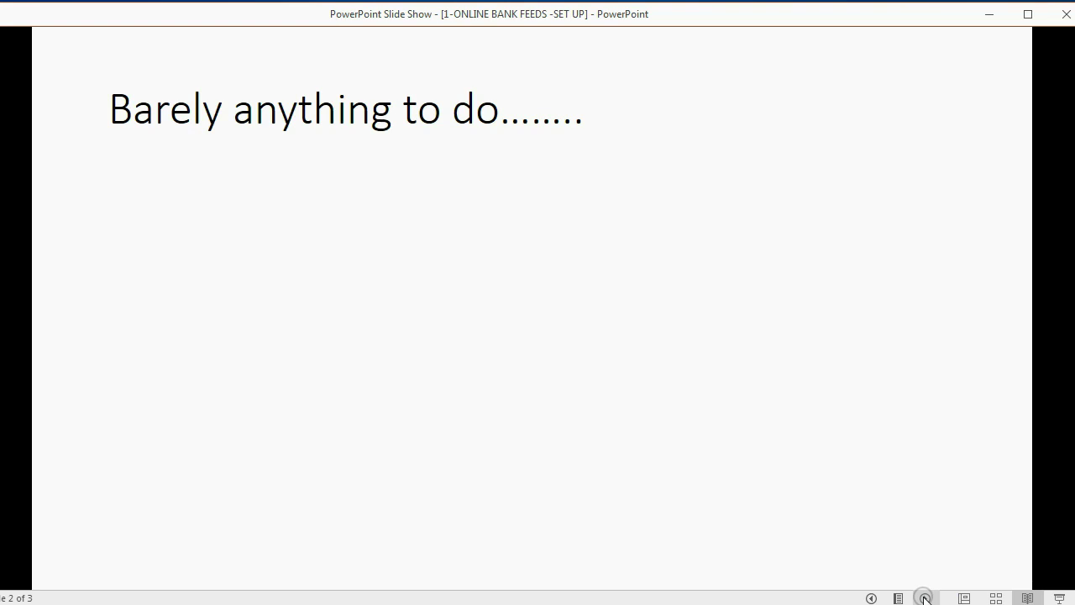
Reveal all five bank-feed setup bullets on the slide, then switch to the QuickBooks dashboard.
{"action": "left_click", "coordinate": [925, 598]}
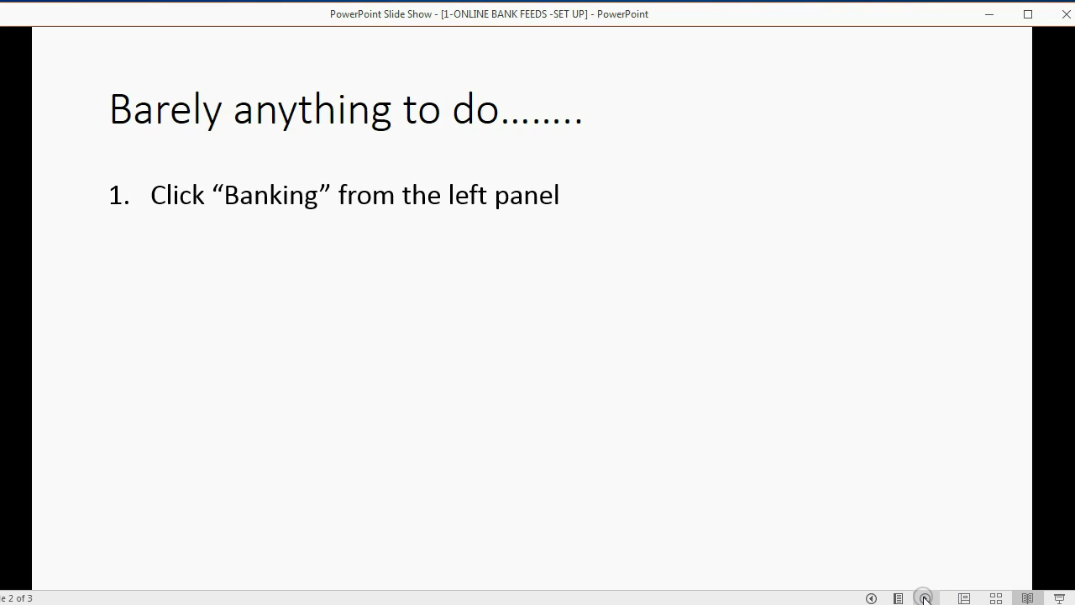
{"action": "left_click", "coordinate": [925, 598]}
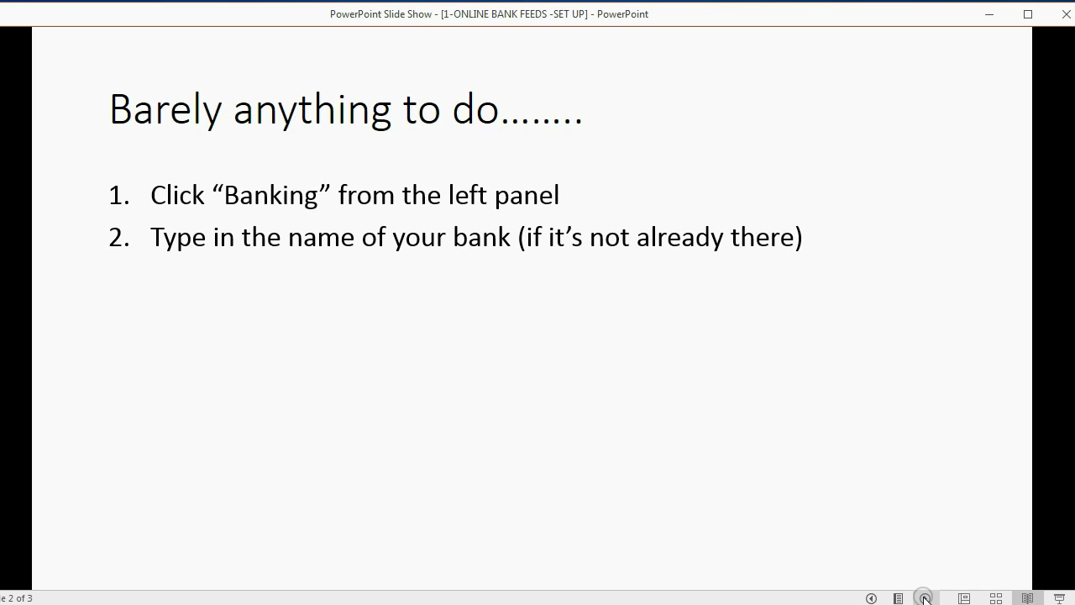
{"action": "left_click", "coordinate": [925, 598]}
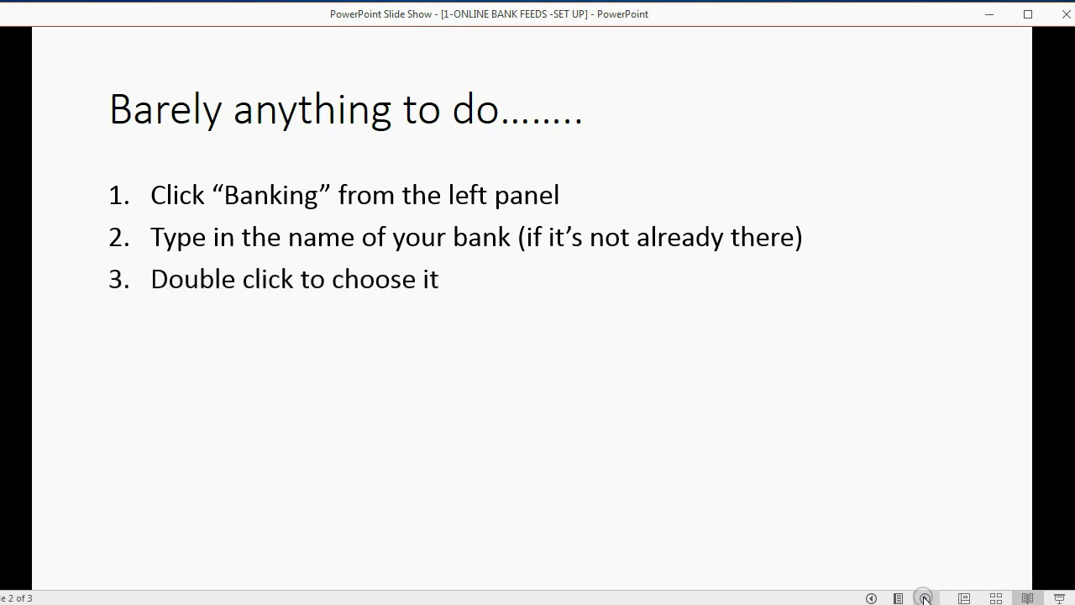
{"action": "left_click", "coordinate": [925, 598]}
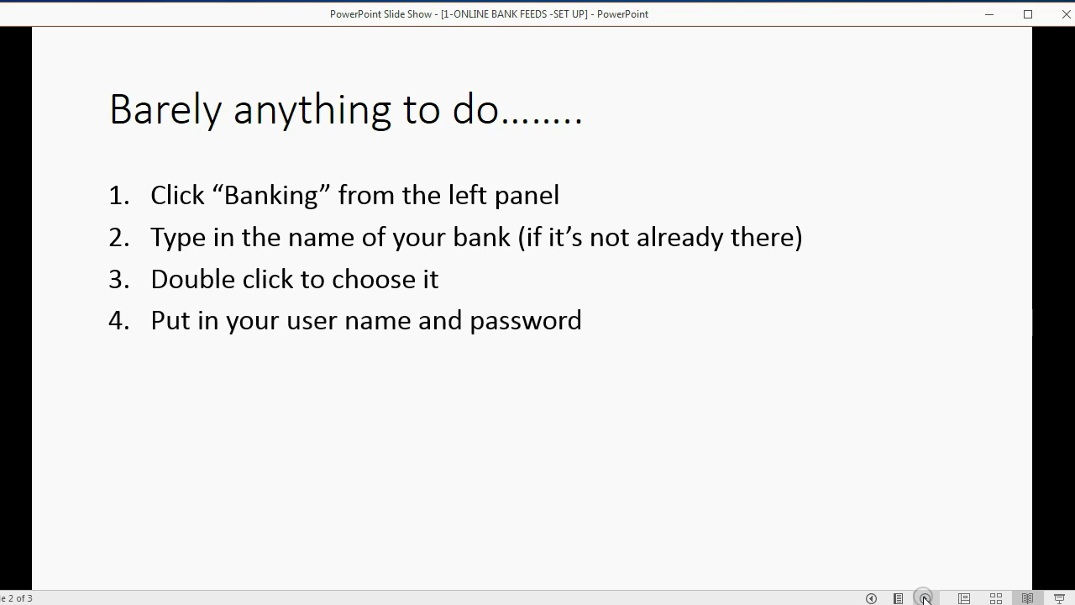
{"action": "left_click", "coordinate": [925, 598]}
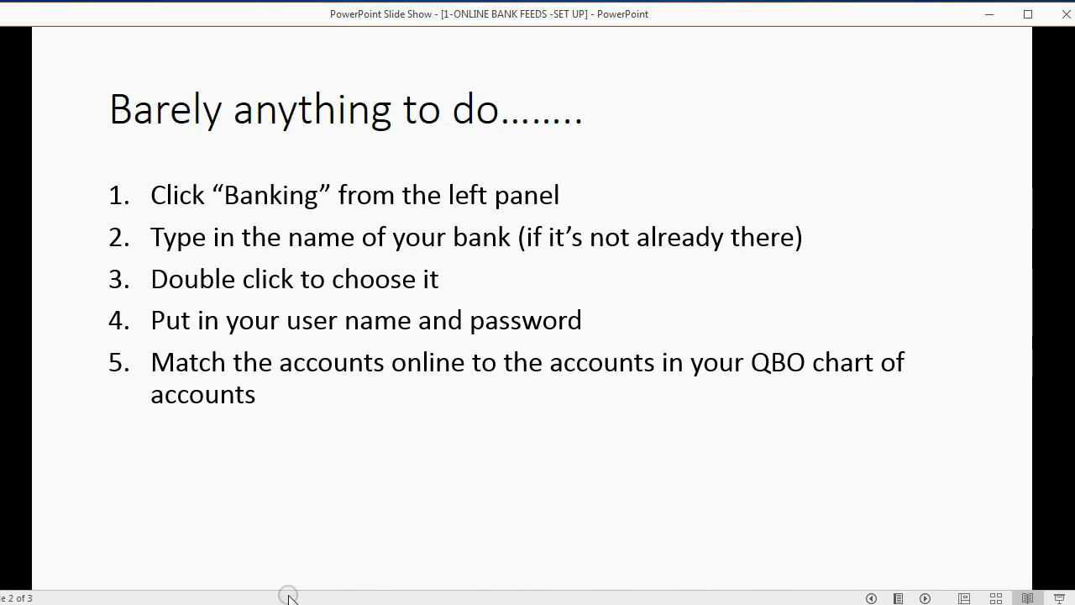
{"action": "key", "text": "alt+Tab"}
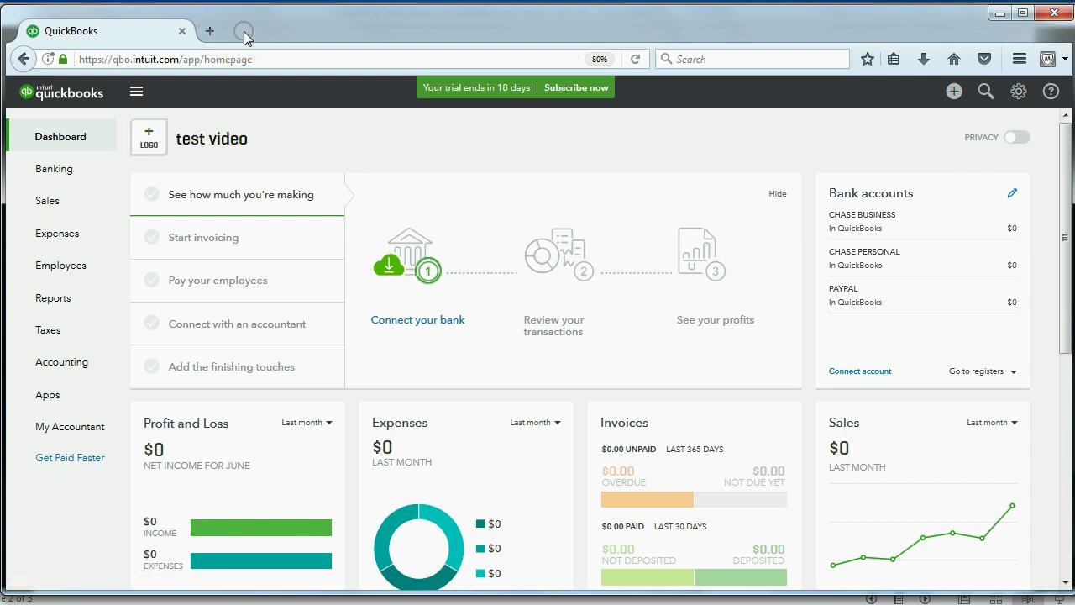
Go to the Banking section to begin connecting a bank account.
{"action": "left_click", "coordinate": [74, 168]}
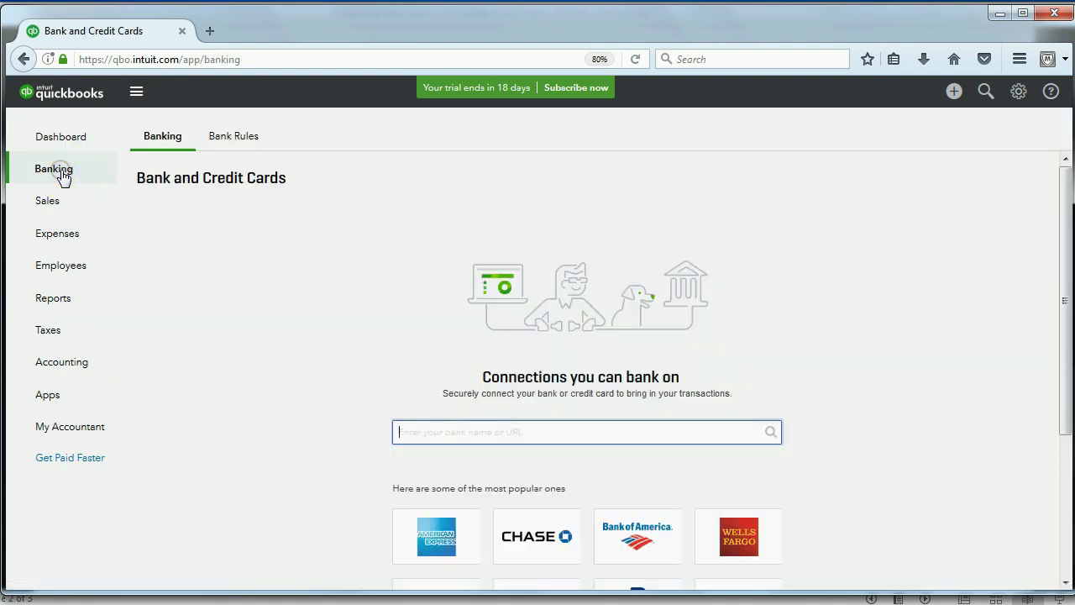
{"action": "left_click", "coordinate": [1065, 233]}
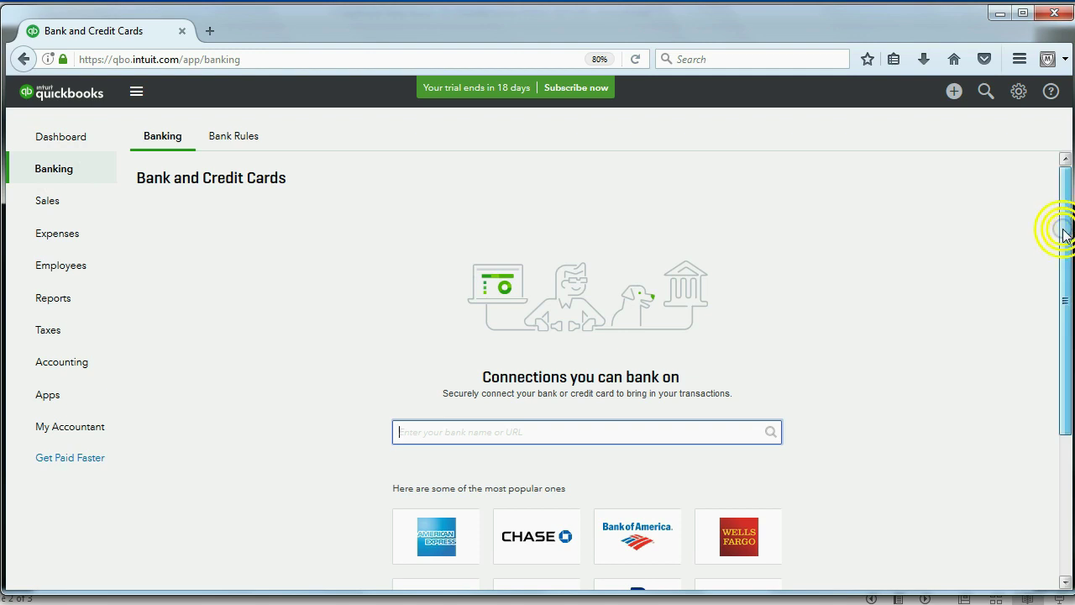
{"action": "left_click_drag", "start_coordinate": [1063, 233], "coordinate": [1036, 356]}
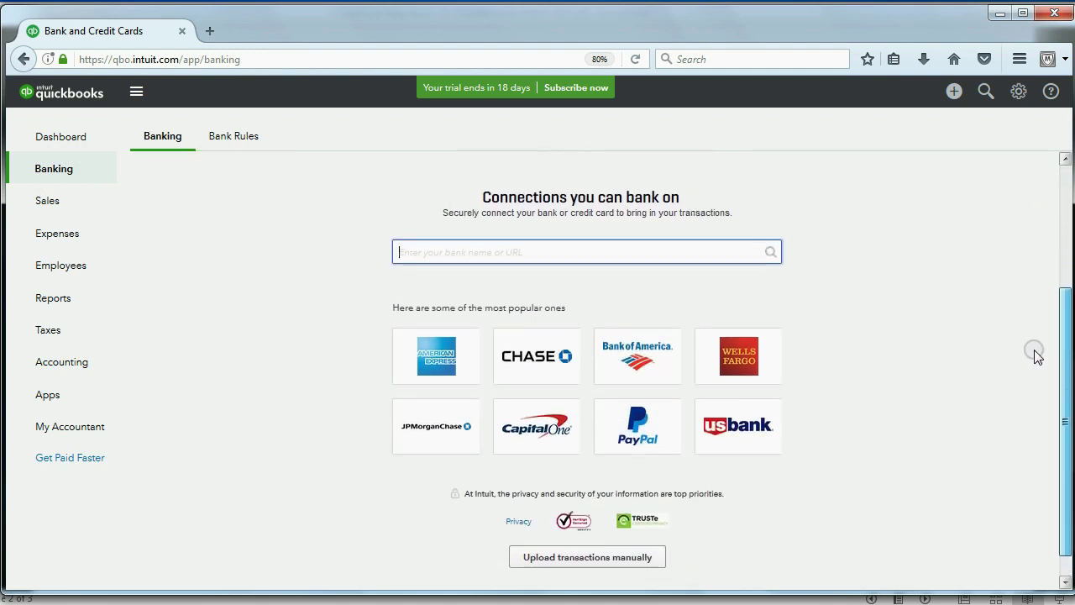
{"action": "left_click", "coordinate": [559, 449]}
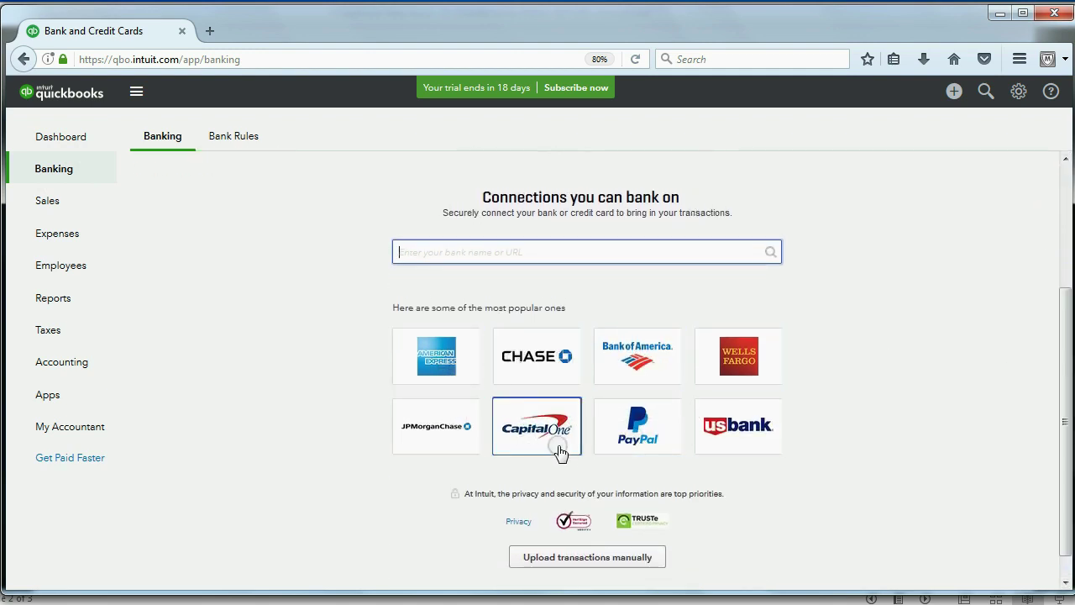
{"action": "left_click", "coordinate": [482, 328]}
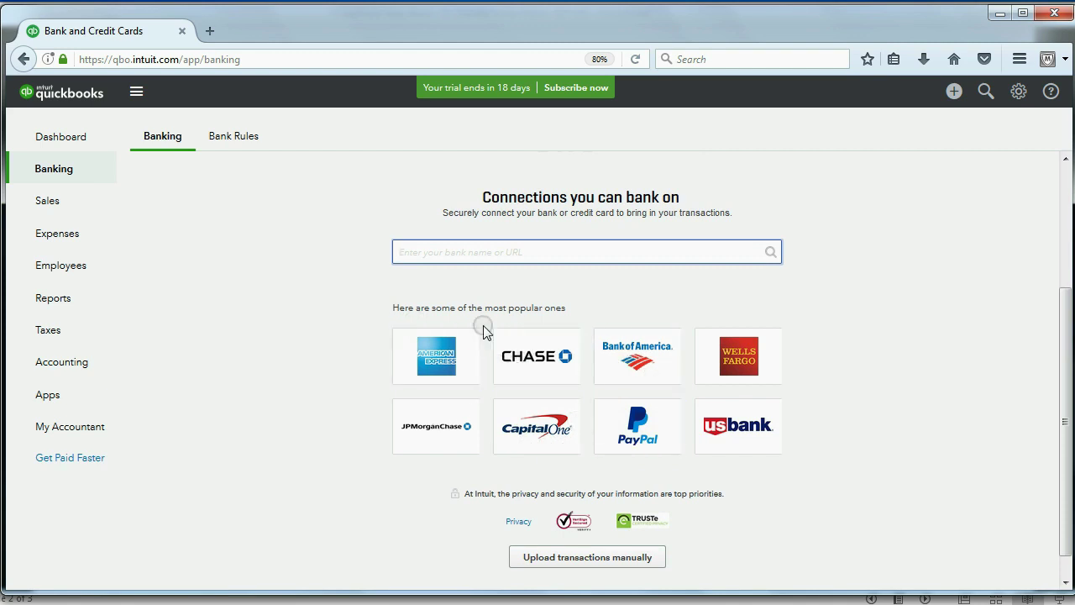
Find Chase among the banks and select it to connect.
{"action": "left_click", "coordinate": [471, 254]}
{"action": "left_click", "coordinate": [527, 356]}
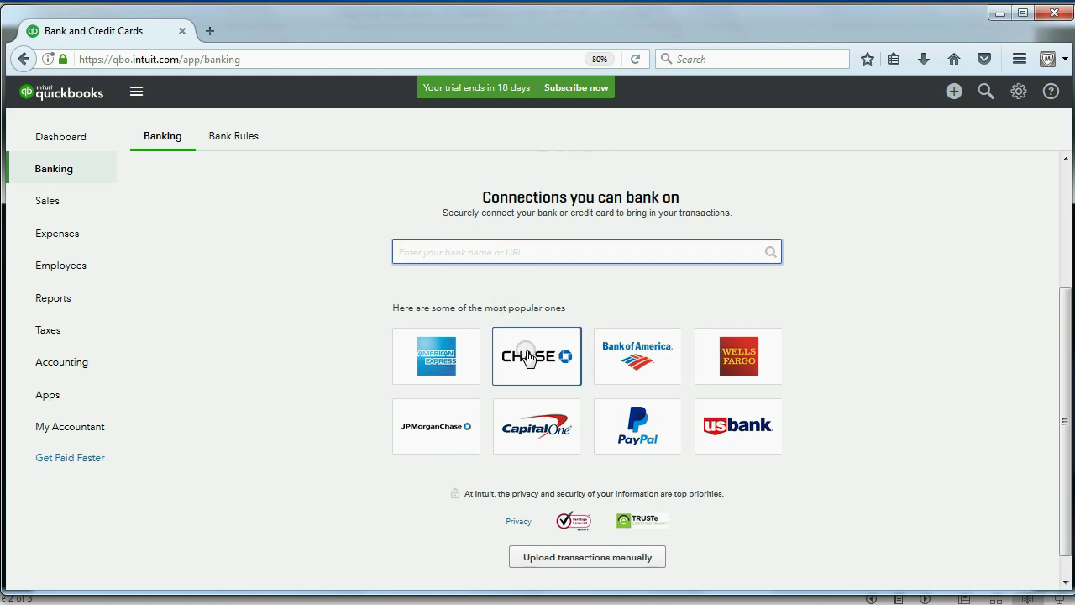
{"action": "left_click", "coordinate": [638, 420]}
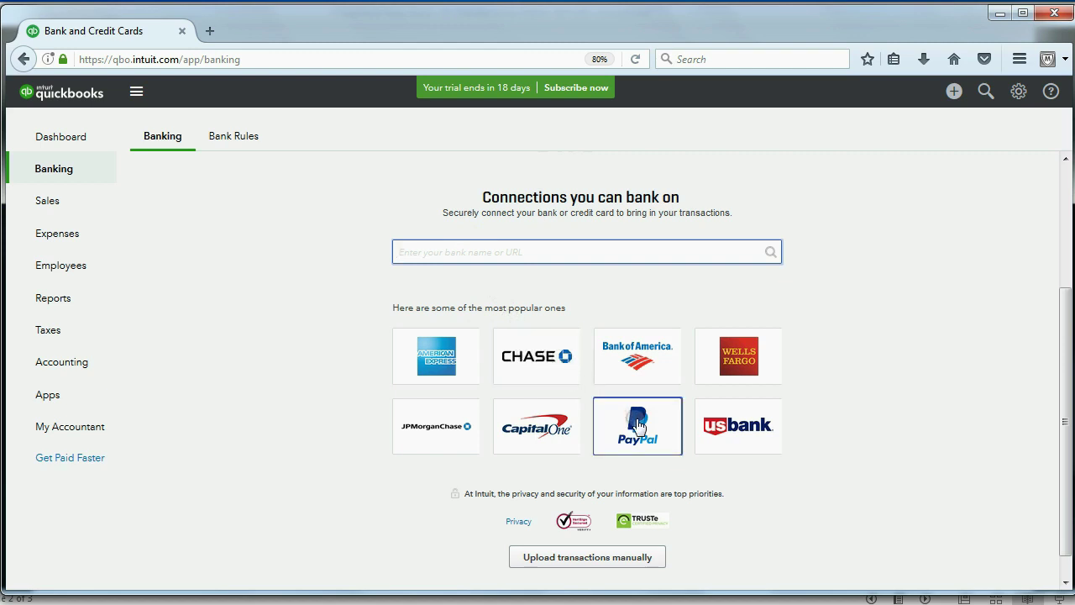
{"action": "left_click", "coordinate": [559, 376]}
{"action": "left_click", "coordinate": [570, 376]}
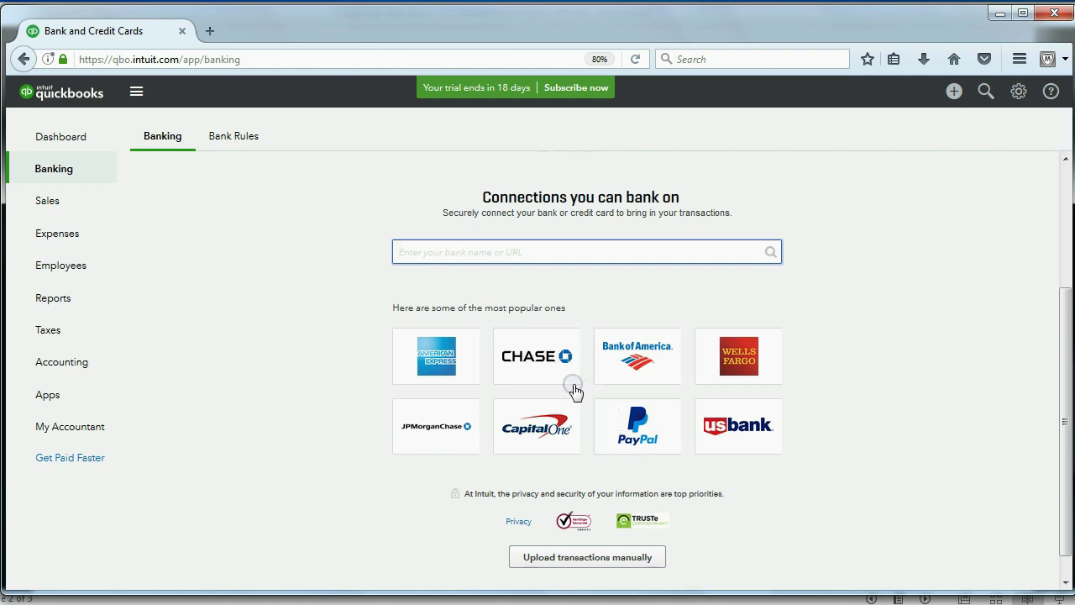
{"action": "left_click", "coordinate": [629, 424]}
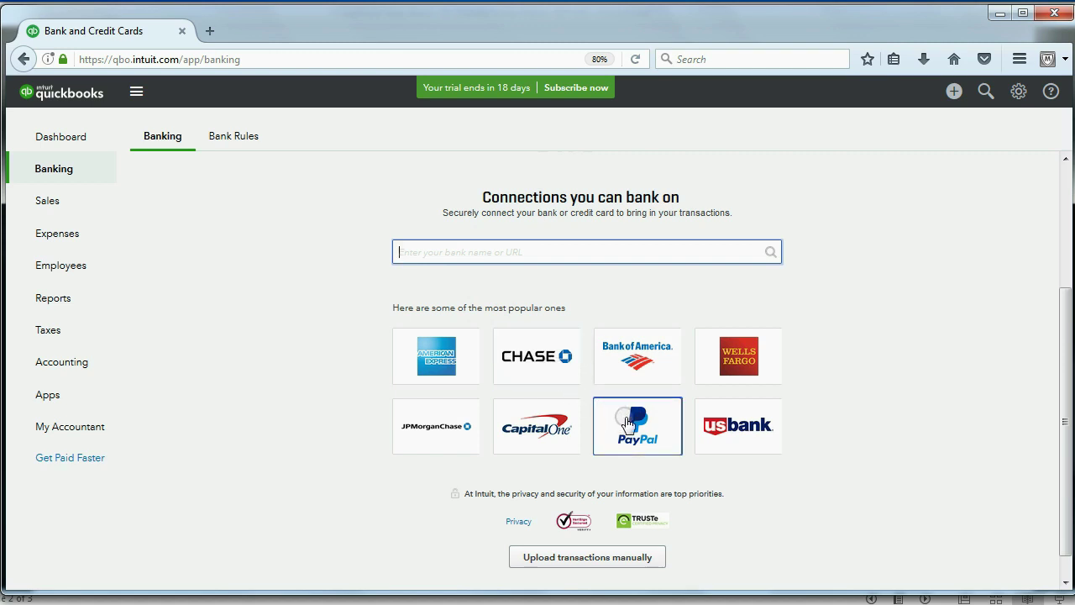
{"action": "left_click", "coordinate": [547, 372]}
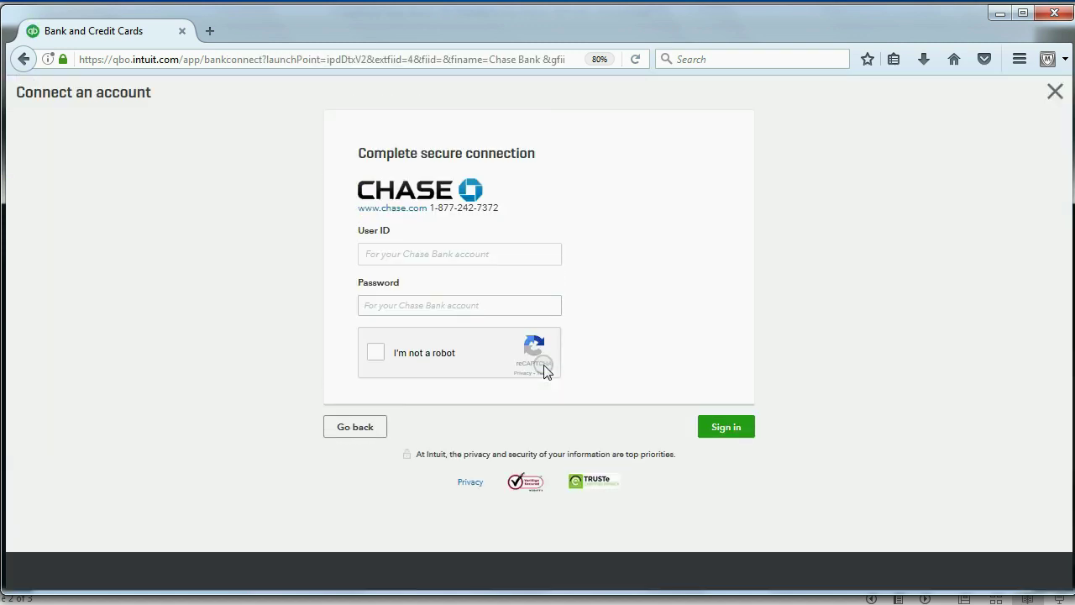
Fill in the saved Chase user ID and password and start the not-a-robot check.
{"action": "left_click", "coordinate": [465, 255]}
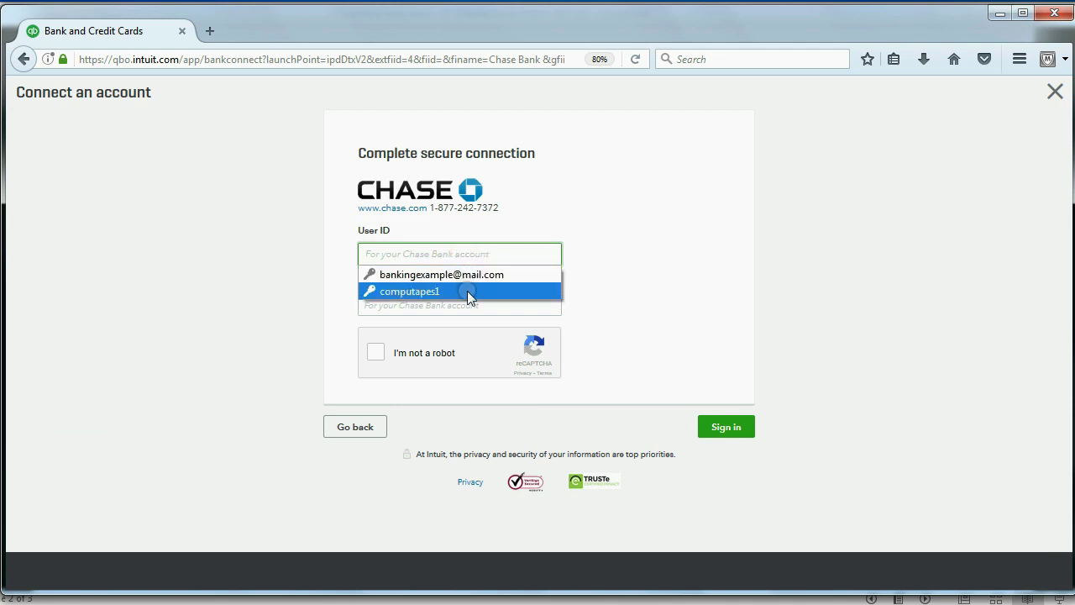
{"action": "left_click", "coordinate": [464, 292]}
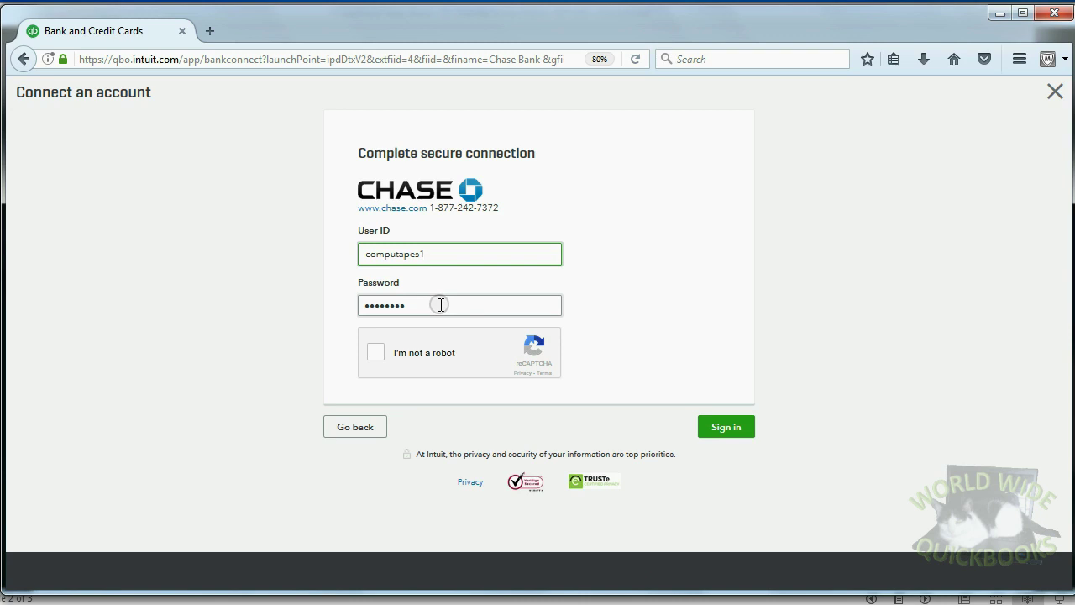
{"action": "left_click", "coordinate": [377, 354]}
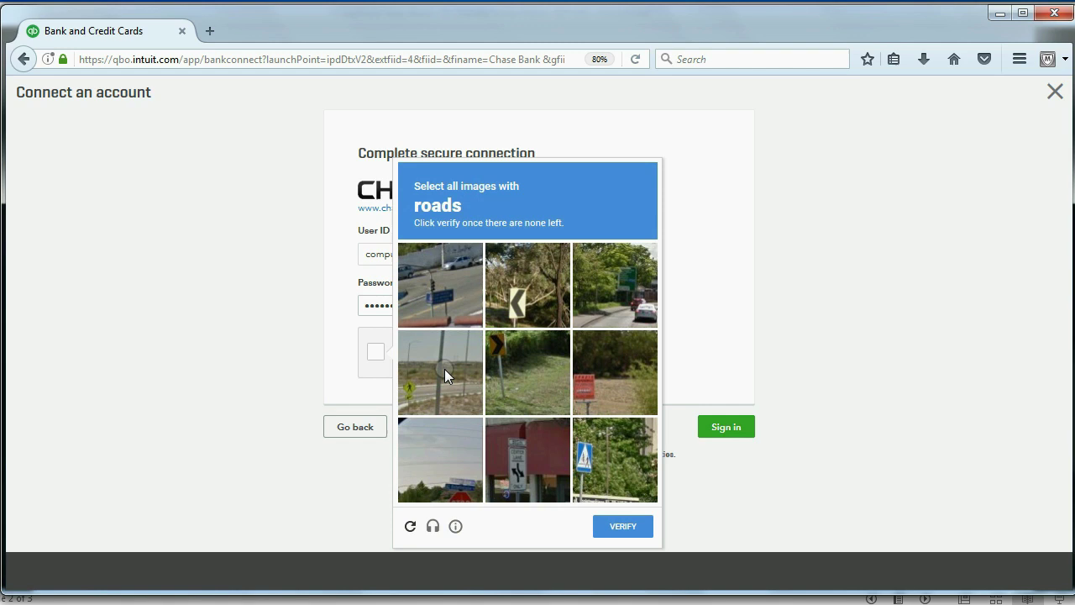
Select the road tiles in two reCAPTCHA rounds, submitting each round.
{"action": "left_click", "coordinate": [447, 294]}
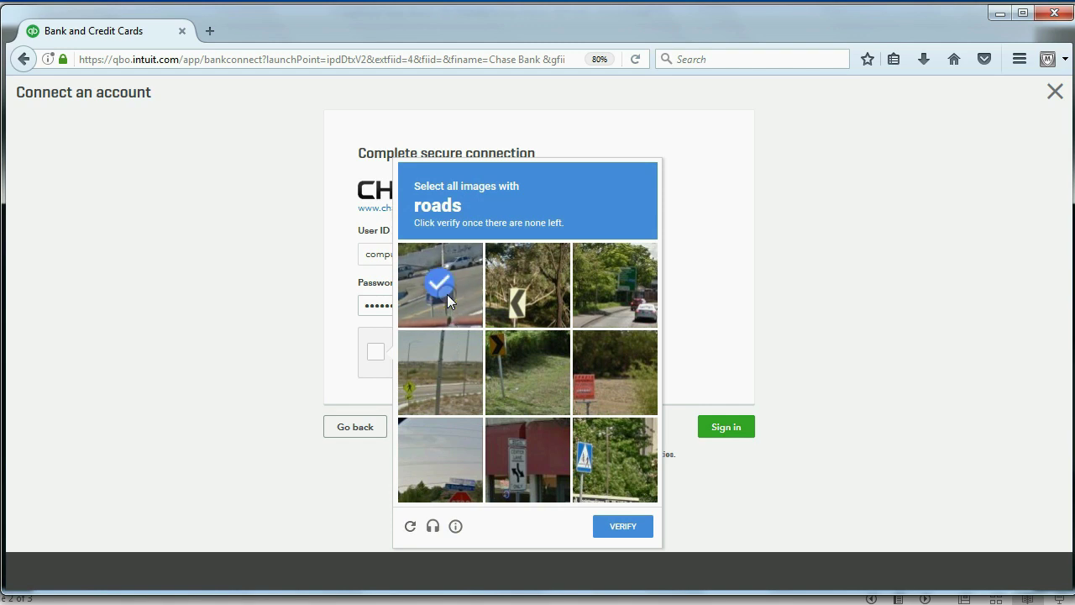
{"action": "left_click", "coordinate": [615, 287]}
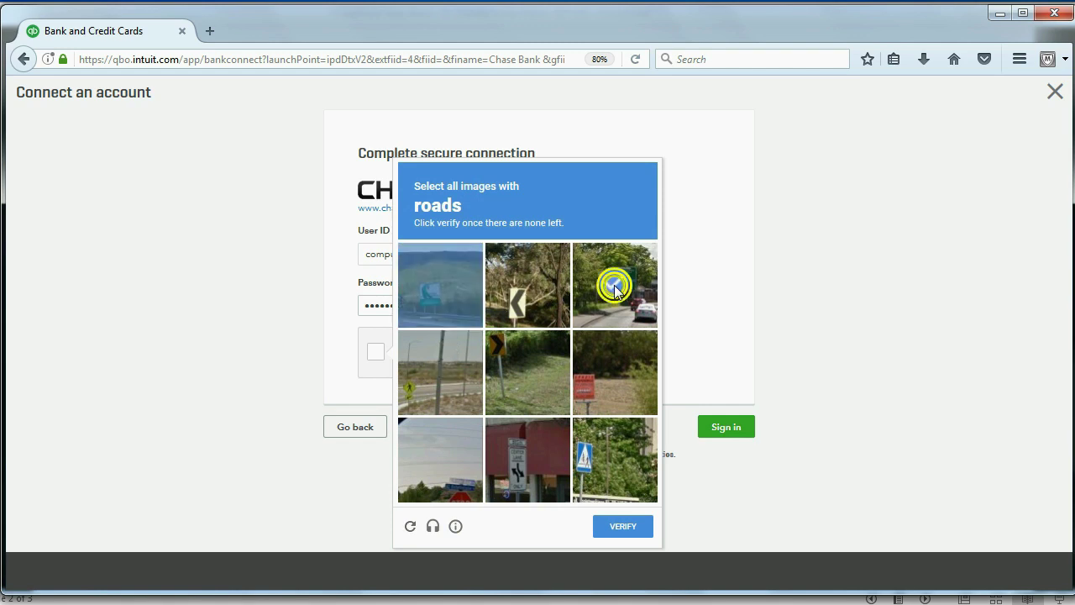
{"action": "left_click", "coordinate": [449, 372]}
{"action": "left_click", "coordinate": [628, 374]}
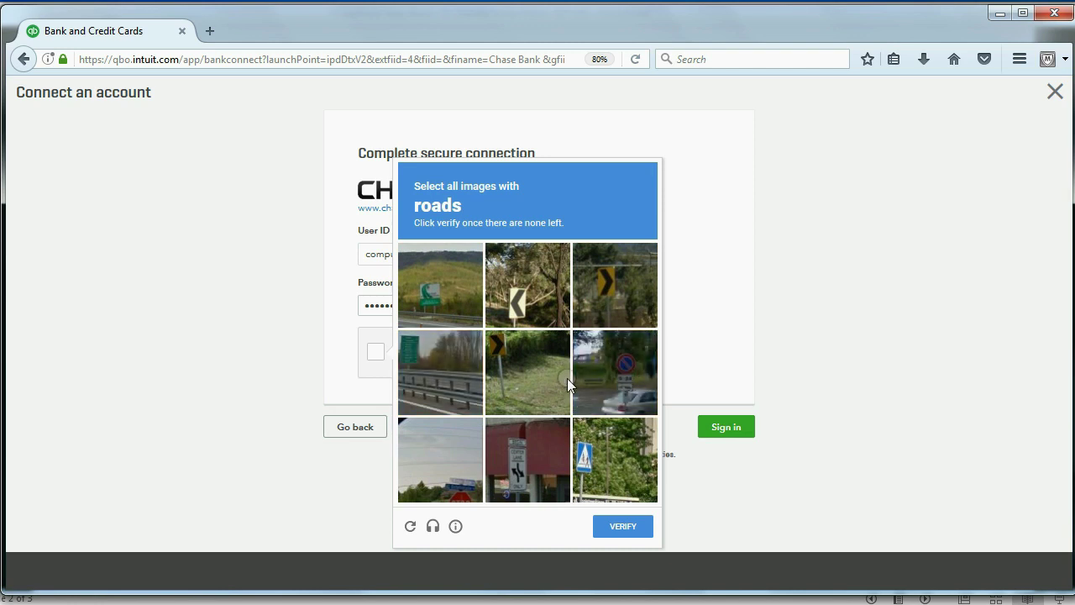
{"action": "left_click", "coordinate": [629, 527]}
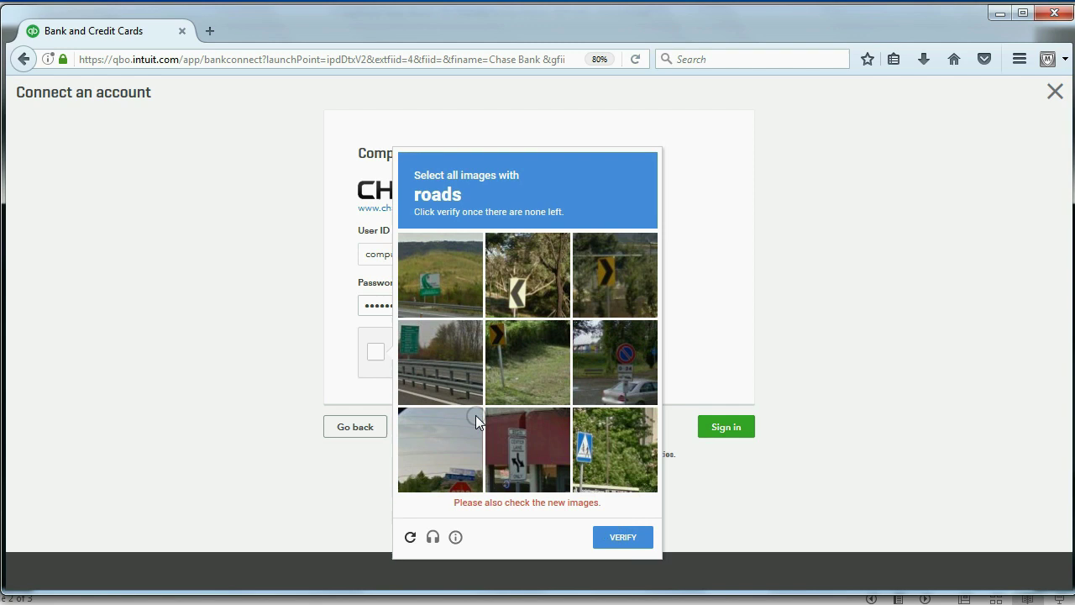
{"action": "left_click", "coordinate": [434, 361]}
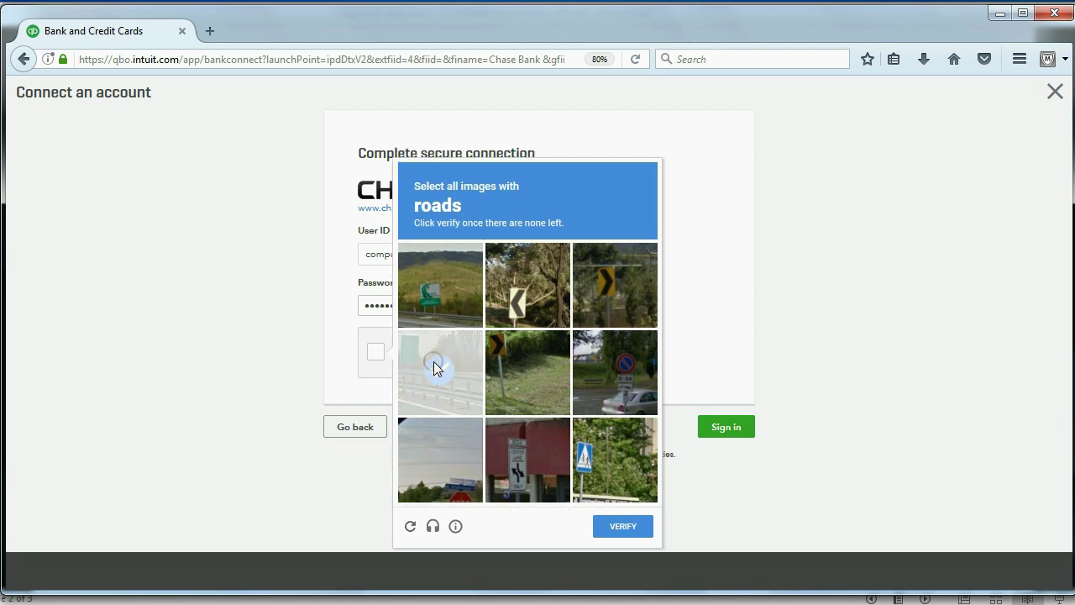
{"action": "left_click", "coordinate": [620, 382]}
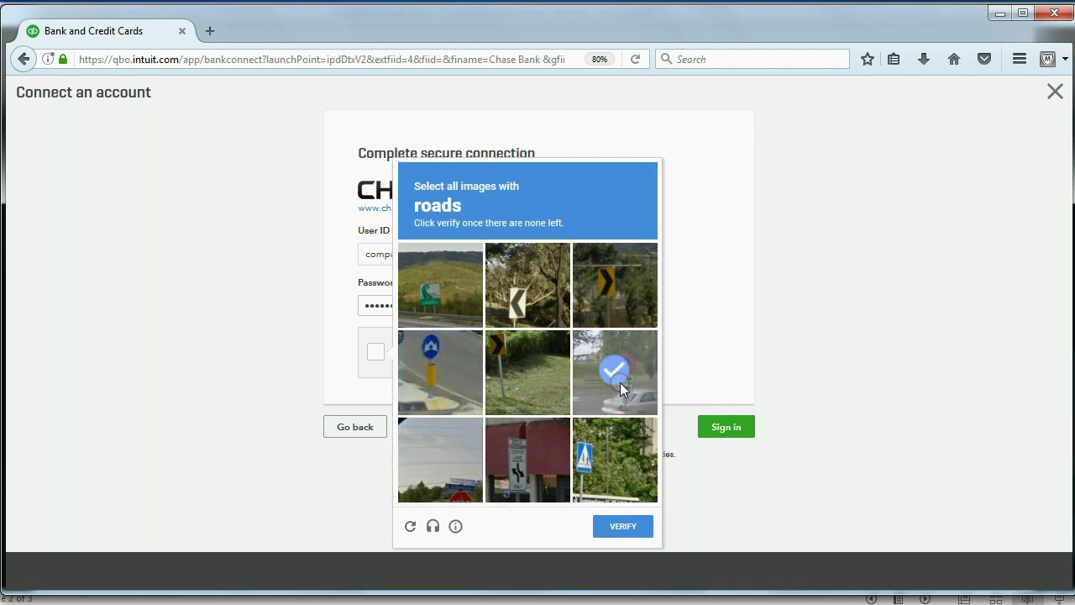
{"action": "left_click", "coordinate": [454, 307]}
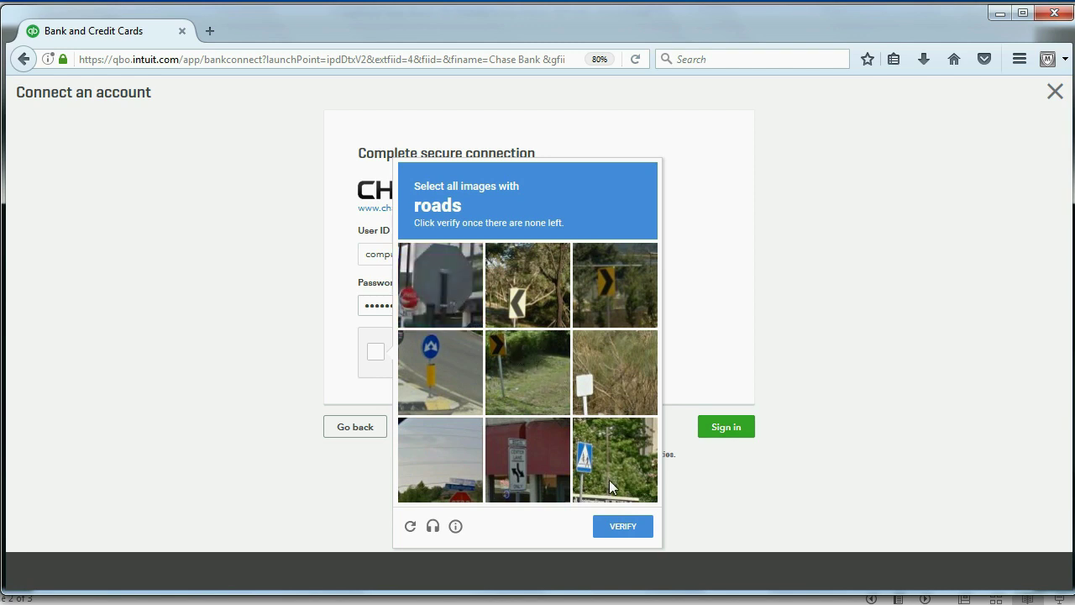
{"action": "left_click", "coordinate": [626, 525]}
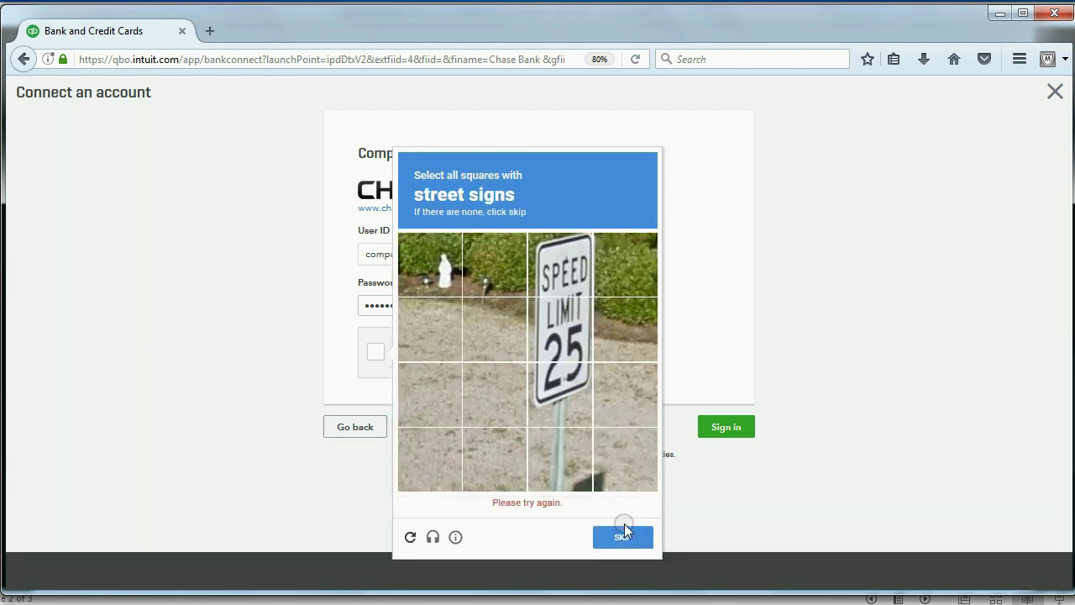
Select every tile showing the speed limit sign and continue.
{"action": "left_click", "coordinate": [552, 261]}
{"action": "left_click", "coordinate": [558, 353]}
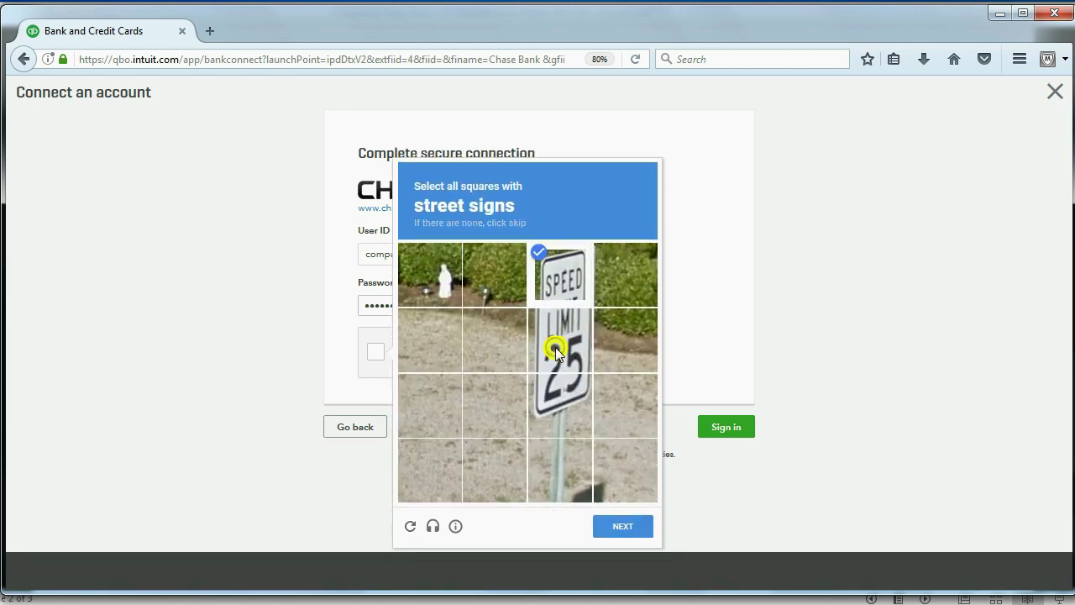
{"action": "left_click", "coordinate": [554, 399]}
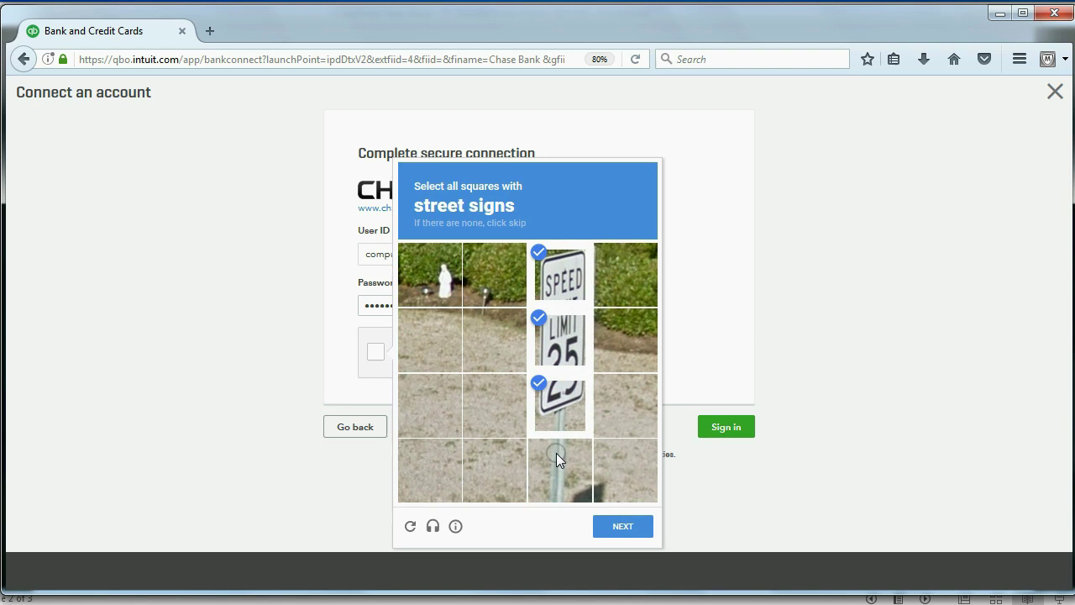
{"action": "left_click", "coordinate": [556, 455]}
{"action": "left_click", "coordinate": [613, 526]}
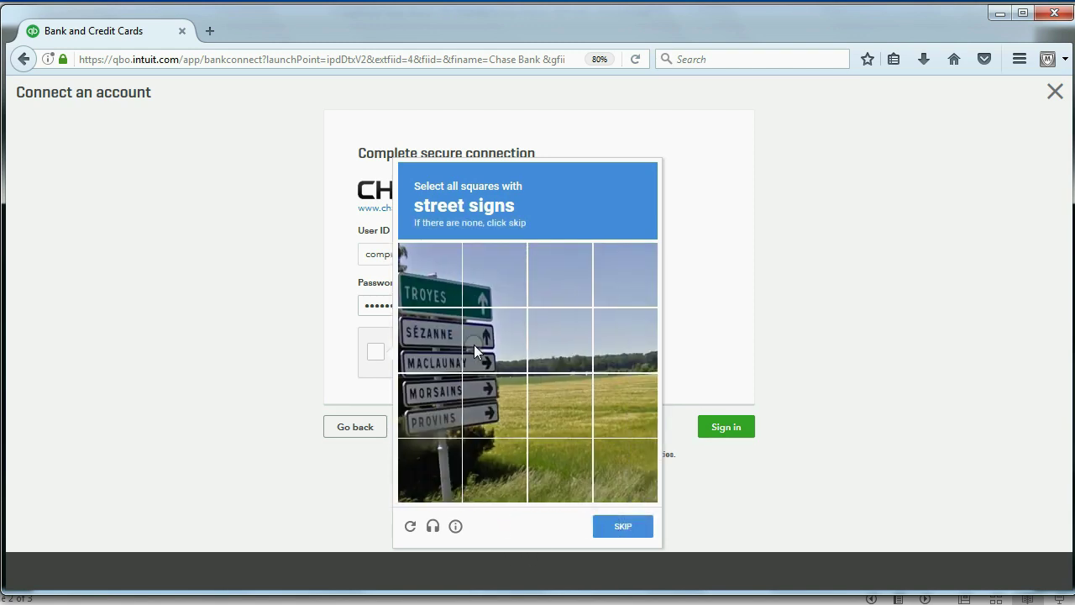
Select all tiles with direction signs and verify to pass the check.
{"action": "left_click", "coordinate": [425, 292]}
{"action": "left_click", "coordinate": [492, 285]}
{"action": "left_click", "coordinate": [492, 340]}
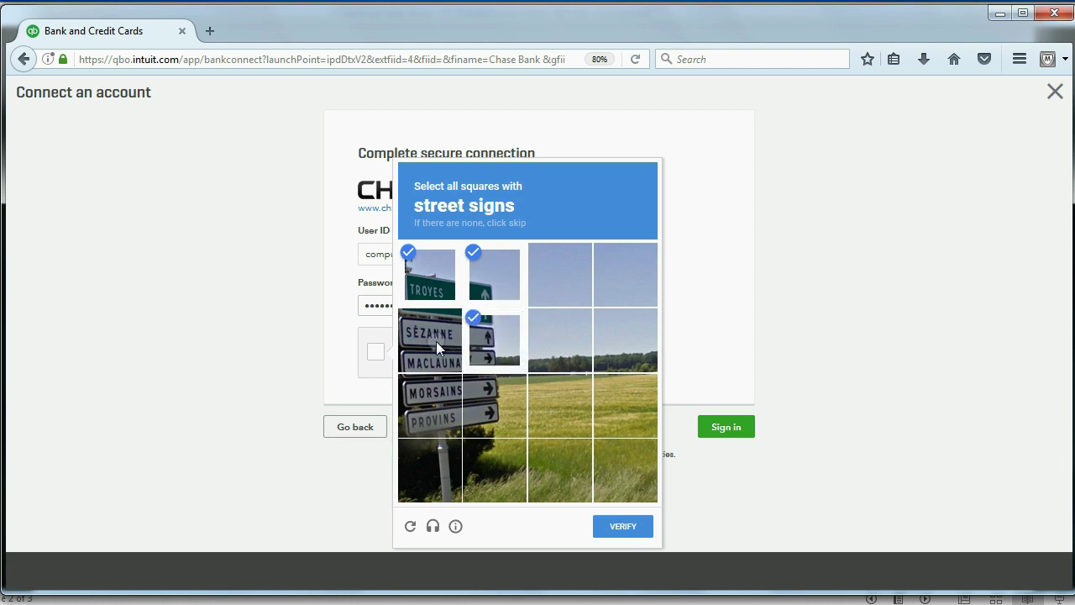
{"action": "left_click", "coordinate": [428, 341]}
{"action": "left_click", "coordinate": [435, 388]}
{"action": "left_click", "coordinate": [497, 391]}
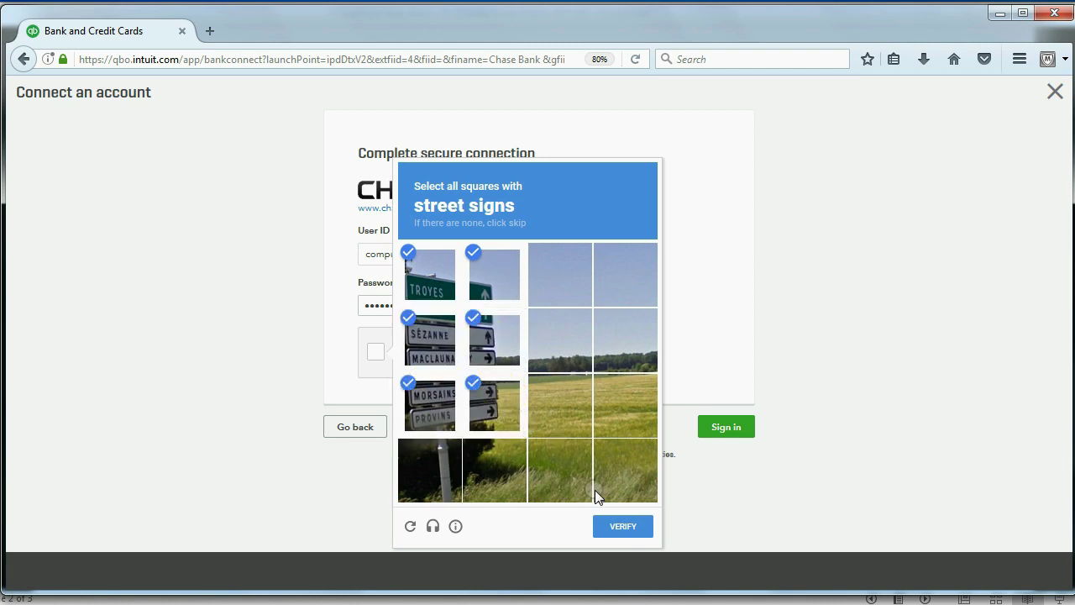
{"action": "left_click", "coordinate": [612, 525]}
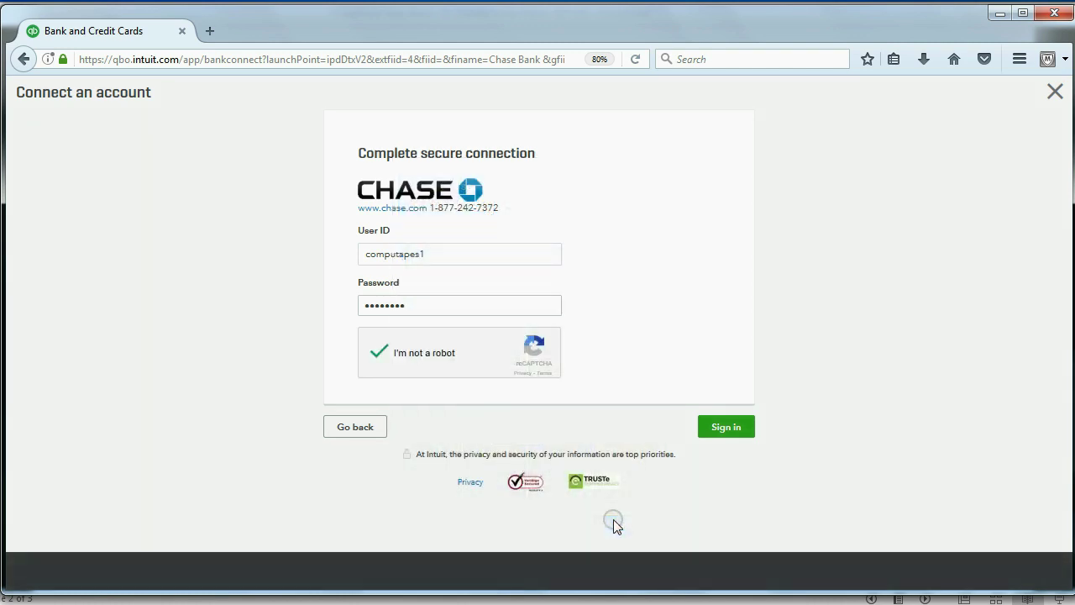
Sign in to Chase and request the identification code by text.
{"action": "left_click", "coordinate": [724, 430]}
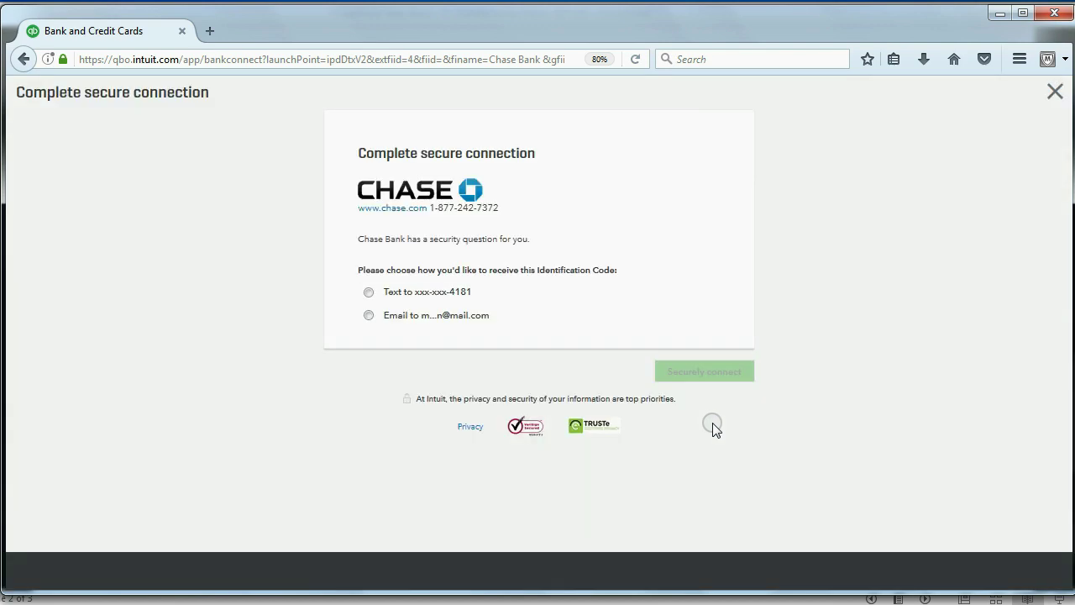
{"action": "left_click", "coordinate": [451, 294]}
{"action": "left_click", "coordinate": [685, 380]}
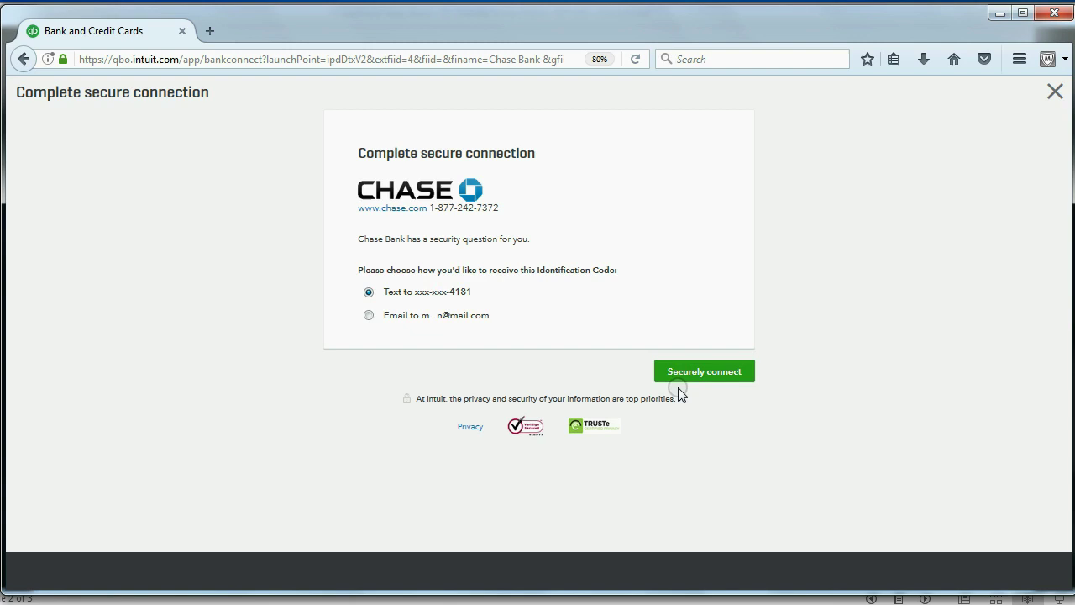
{"action": "left_click", "coordinate": [676, 391]}
{"action": "left_click", "coordinate": [680, 376]}
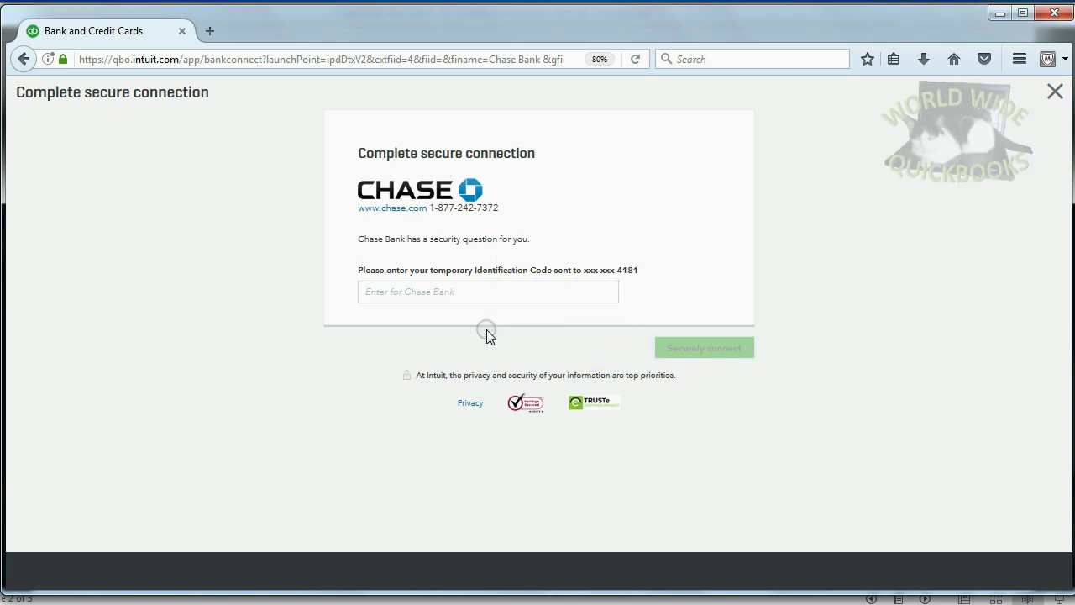
Enter the texted identification code and submit it.
{"action": "left_click", "coordinate": [474, 289]}
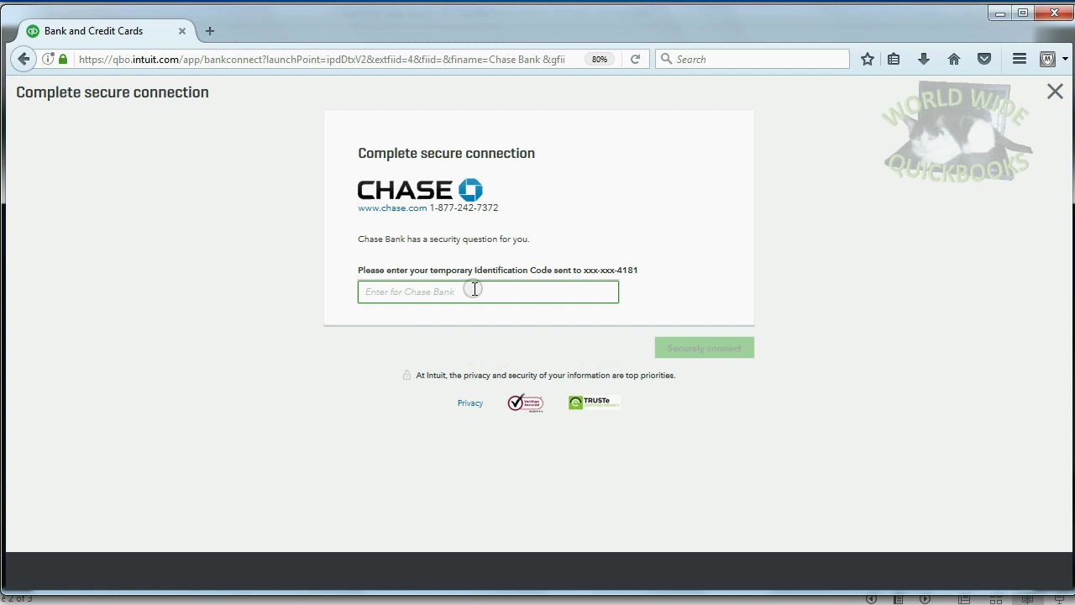
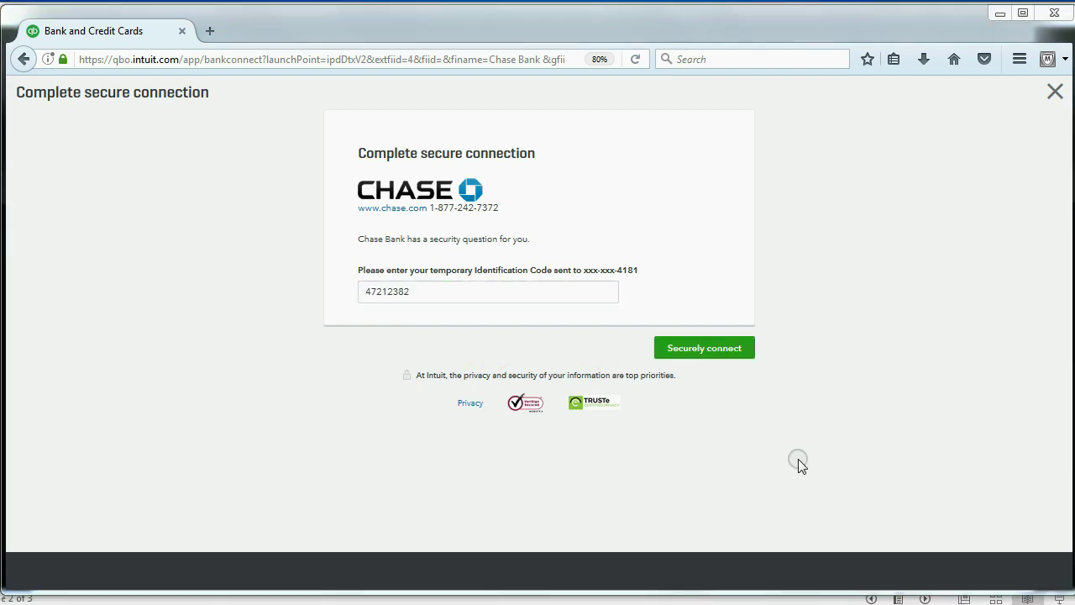
{"action": "left_click", "coordinate": [711, 352]}
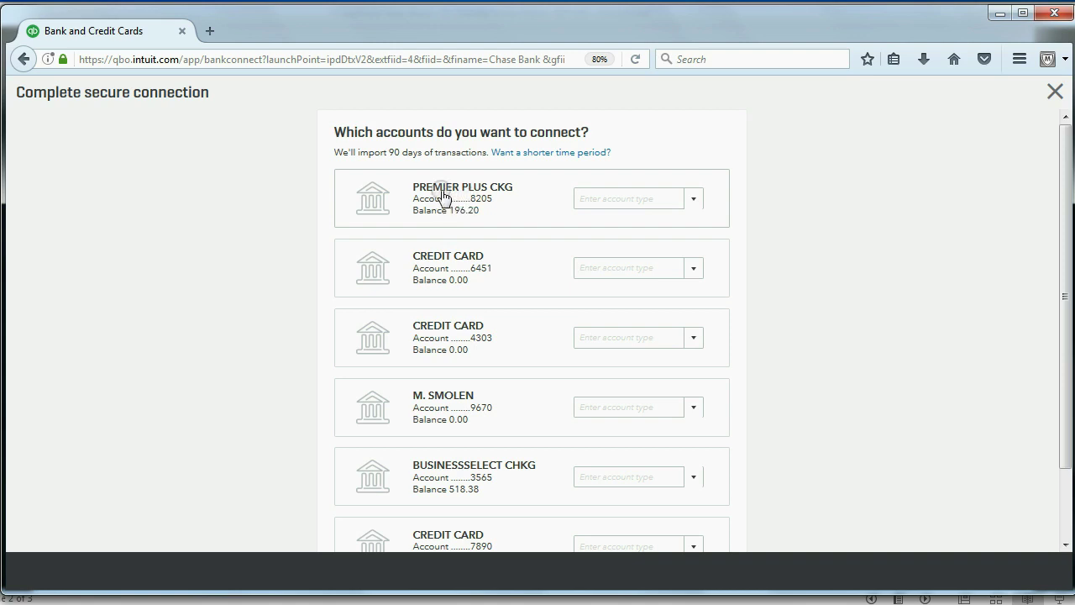
Map PREMIER PLUS CKG to CHASE PERSONAL, BUSINESSSELECT CHKG to CHASE BUSINESS, and connect both.
{"action": "left_click", "coordinate": [692, 200]}
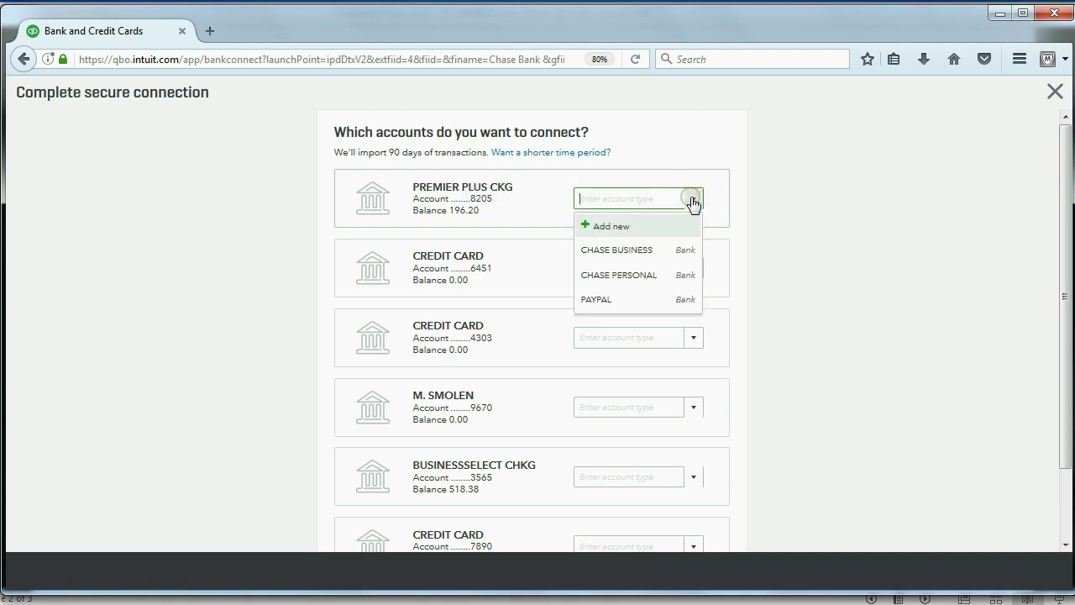
{"action": "left_click", "coordinate": [644, 277]}
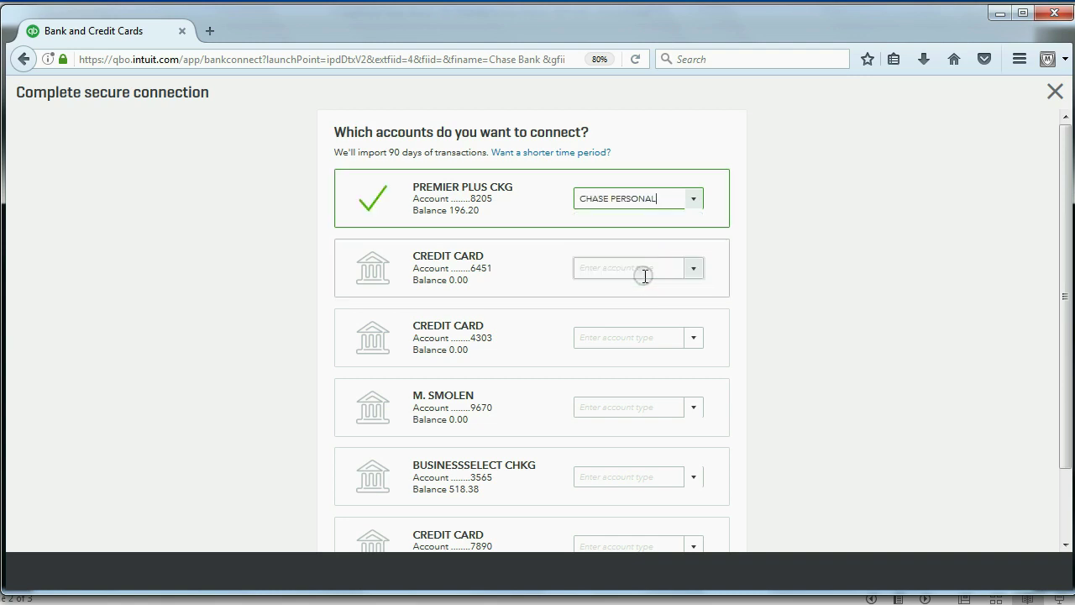
{"action": "left_click", "coordinate": [695, 476]}
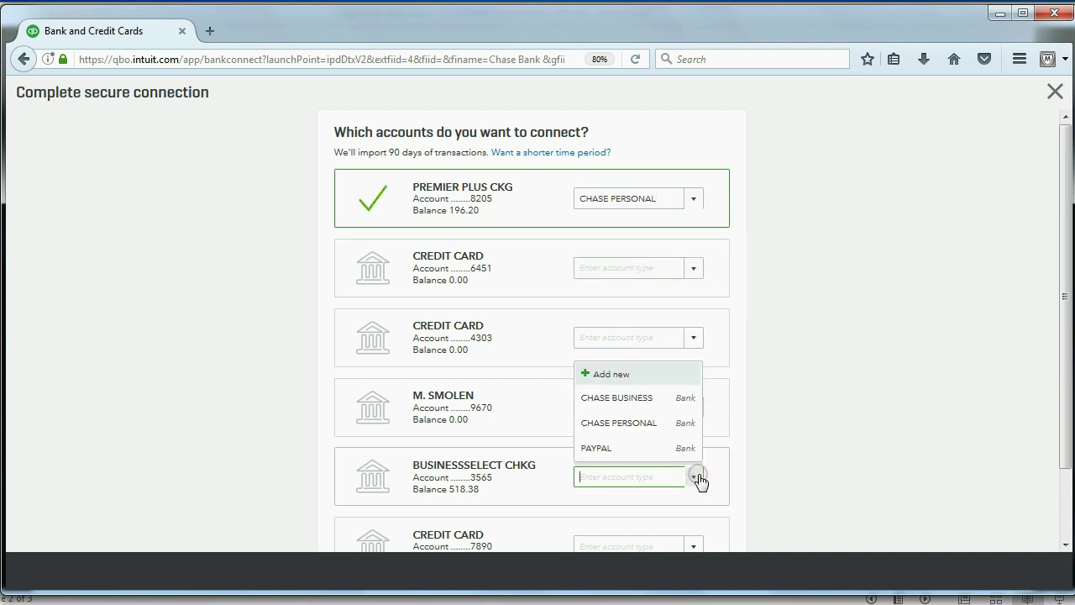
{"action": "left_click", "coordinate": [672, 398]}
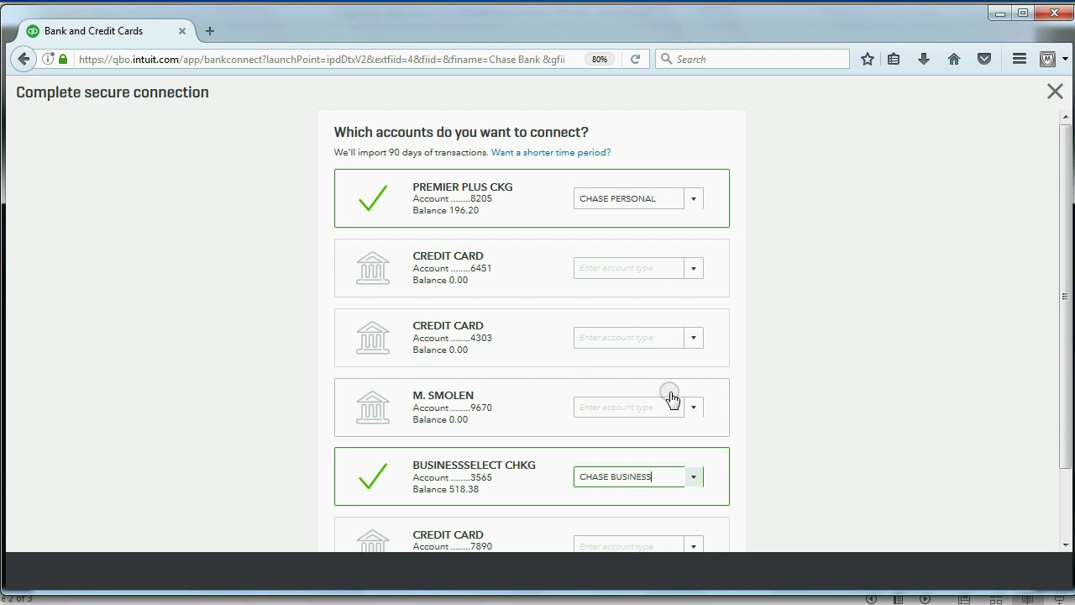
{"action": "scroll", "coordinate": [835, 379], "scroll_direction": "down", "scroll_amount": 3}
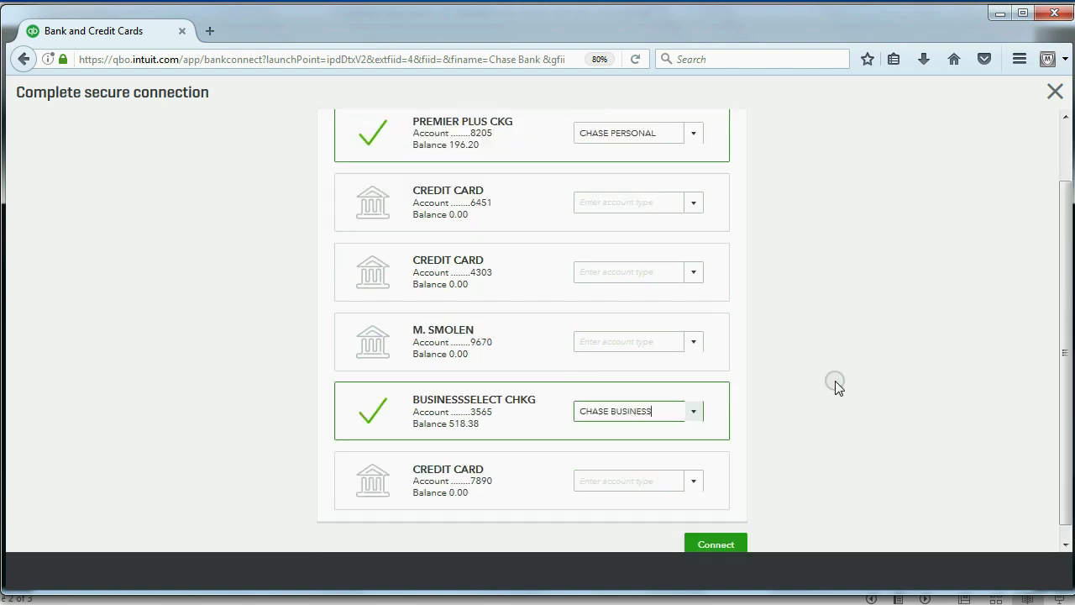
{"action": "left_click", "coordinate": [703, 527]}
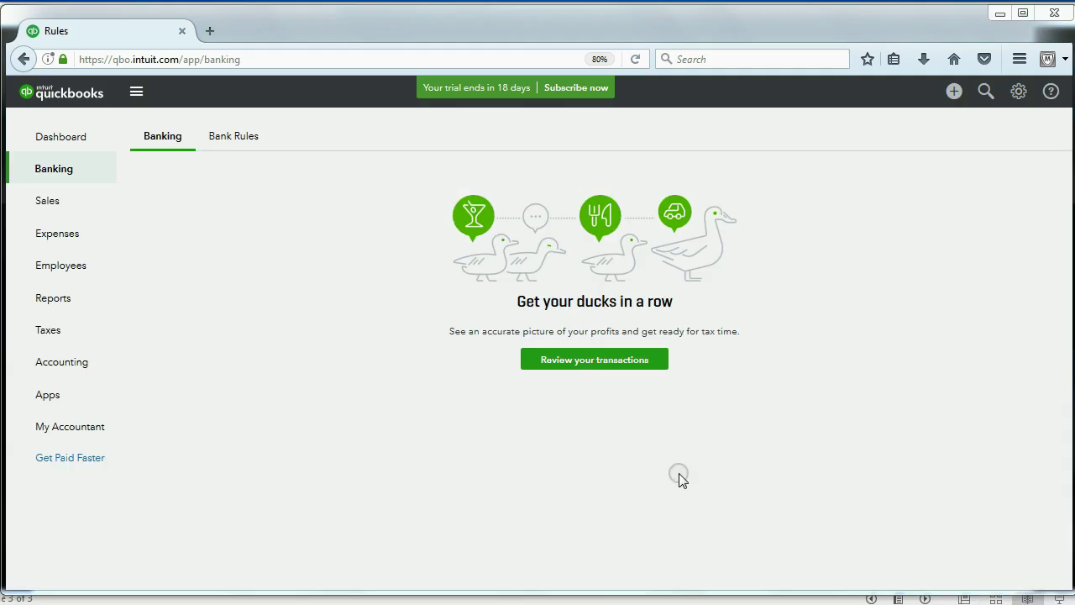
Open Review your transactions and skip the walkthrough with 'I'm a pro, skip this'.
{"action": "left_click", "coordinate": [576, 360]}
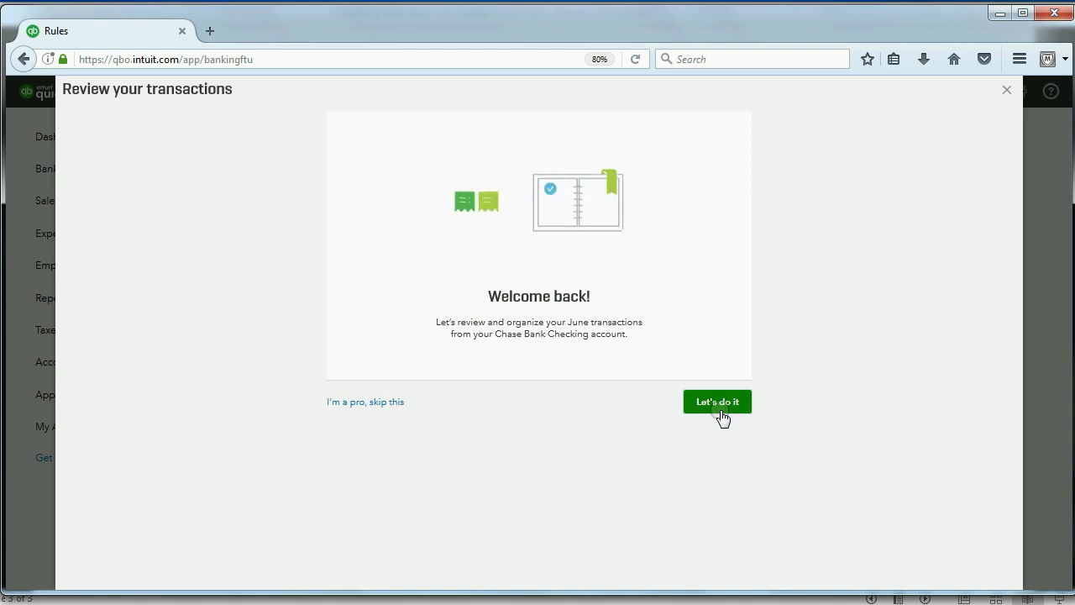
{"action": "left_click", "coordinate": [378, 403]}
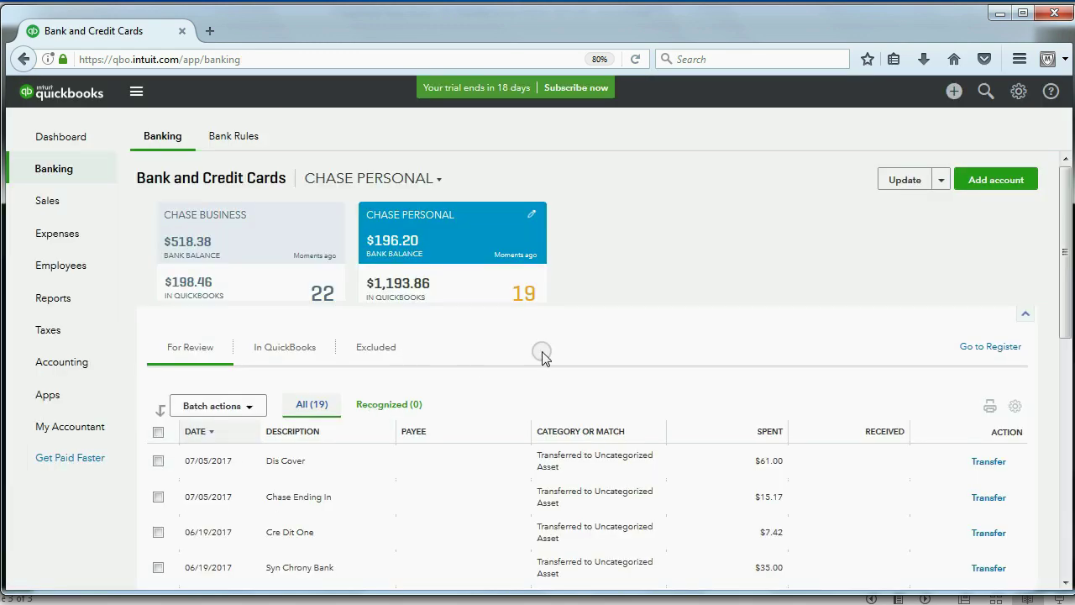
Browse the CHASE PERSONAL For Review list, then switch to the CHASE BUSINESS account.
{"action": "scroll", "coordinate": [542, 357], "scroll_direction": "down", "scroll_amount": 3}
{"action": "scroll", "coordinate": [521, 352], "scroll_direction": "up", "scroll_amount": 3}
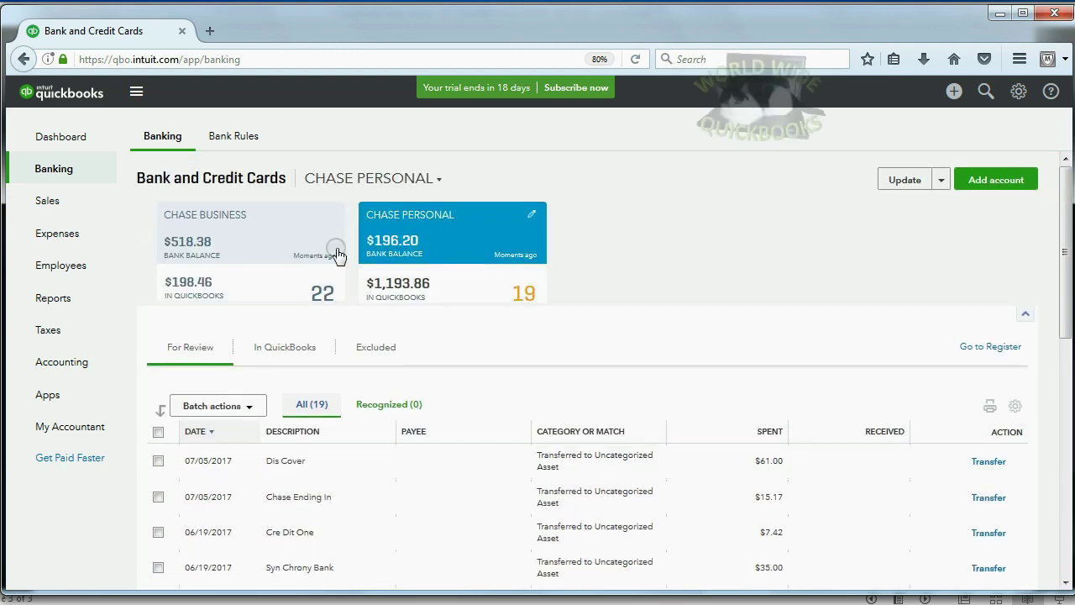
{"action": "scroll", "coordinate": [480, 328], "scroll_direction": "down", "scroll_amount": 9}
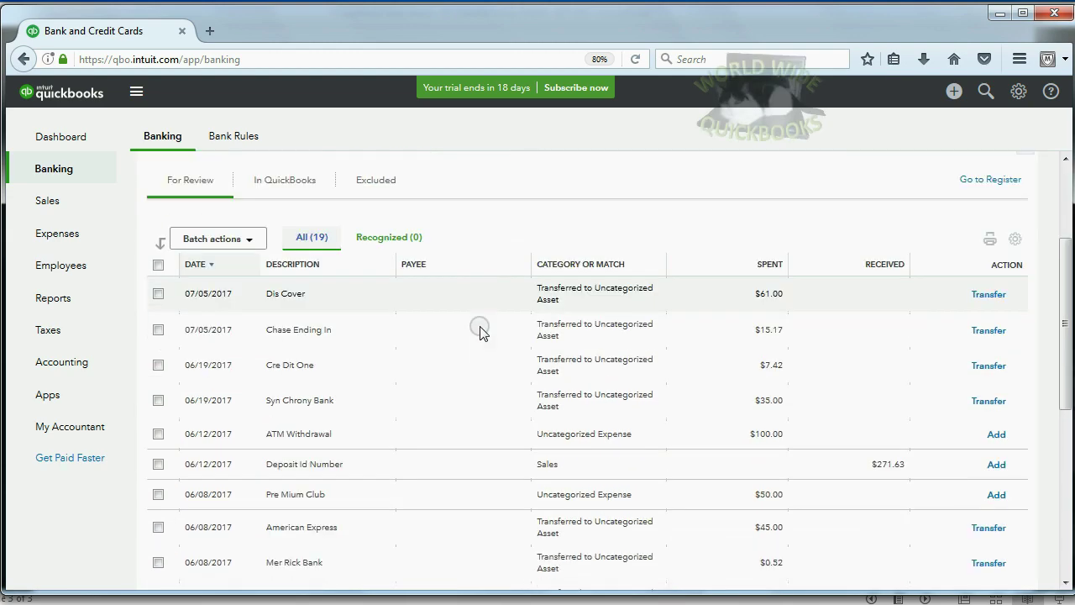
{"action": "scroll", "coordinate": [480, 329], "scroll_direction": "down", "scroll_amount": 3}
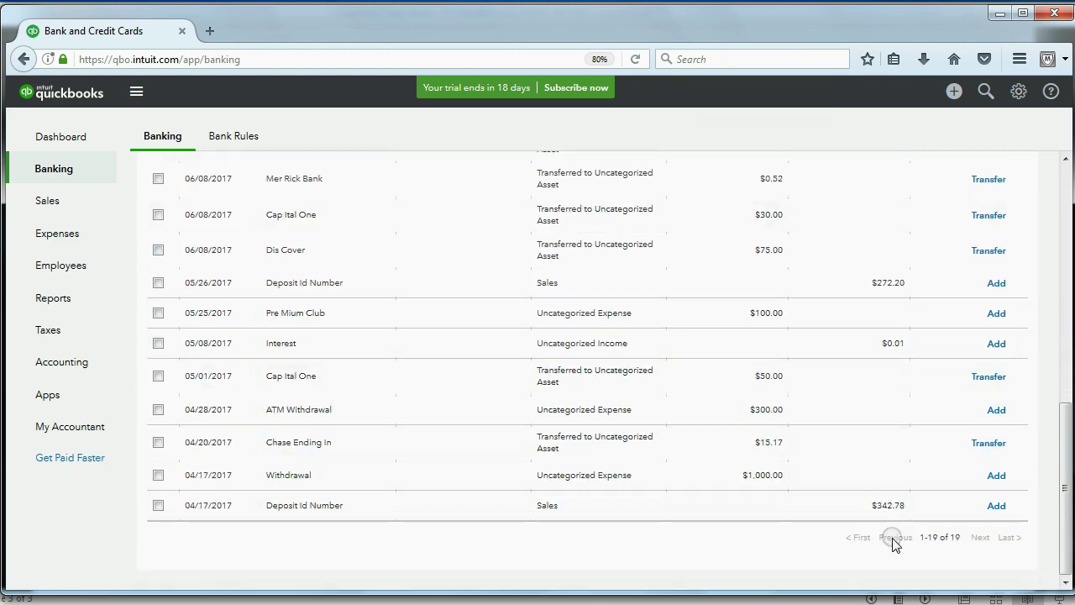
{"action": "scroll", "coordinate": [706, 475], "scroll_direction": "up", "scroll_amount": 12}
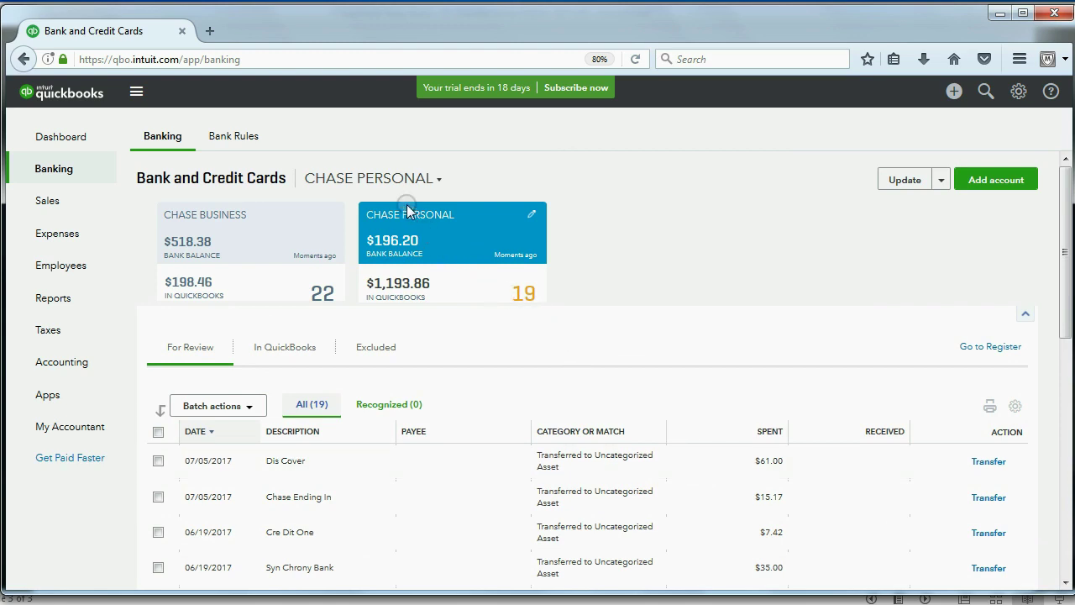
{"action": "left_click", "coordinate": [402, 179]}
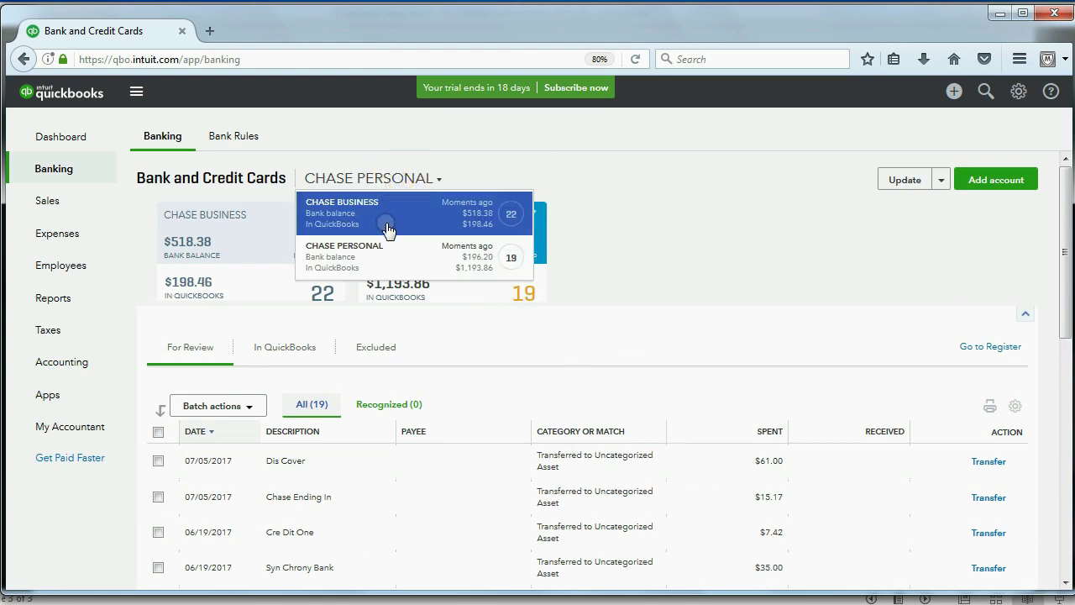
{"action": "left_click", "coordinate": [387, 223]}
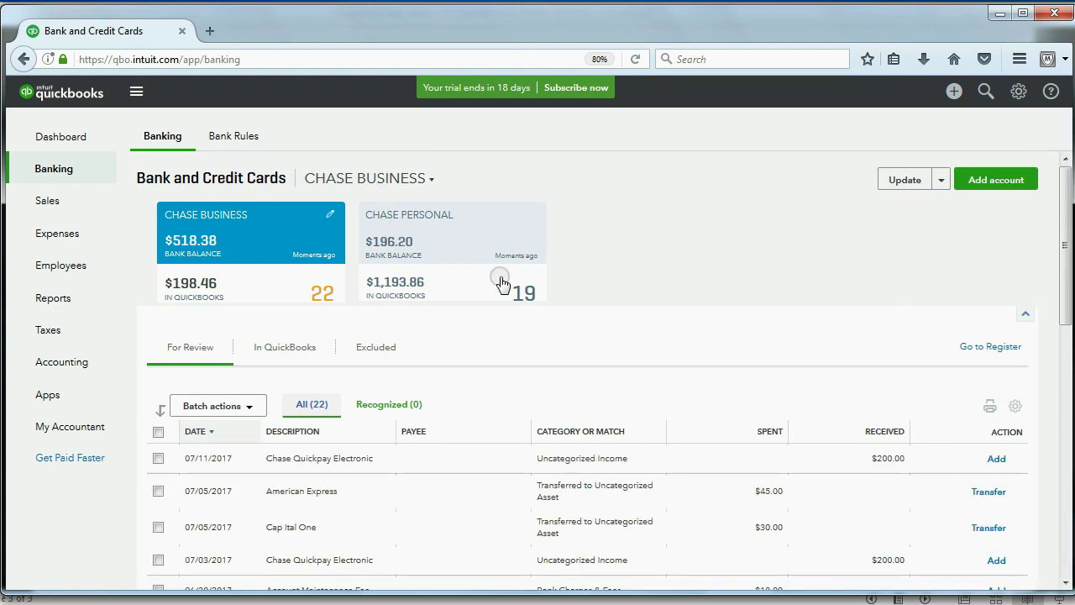
Scroll through Chase Business's 22 transactions, then return to the PowerPoint slide show.
{"action": "scroll", "coordinate": [636, 322], "scroll_direction": "down", "scroll_amount": 3}
{"action": "scroll", "coordinate": [636, 322], "scroll_direction": "down", "scroll_amount": 10}
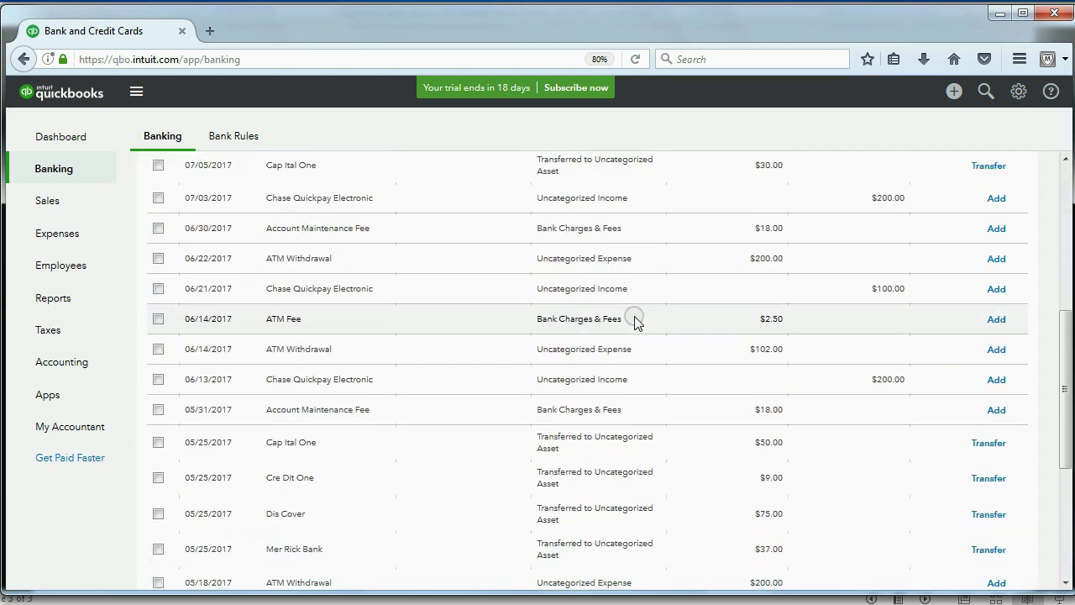
{"action": "scroll", "coordinate": [636, 321], "scroll_direction": "down", "scroll_amount": 2}
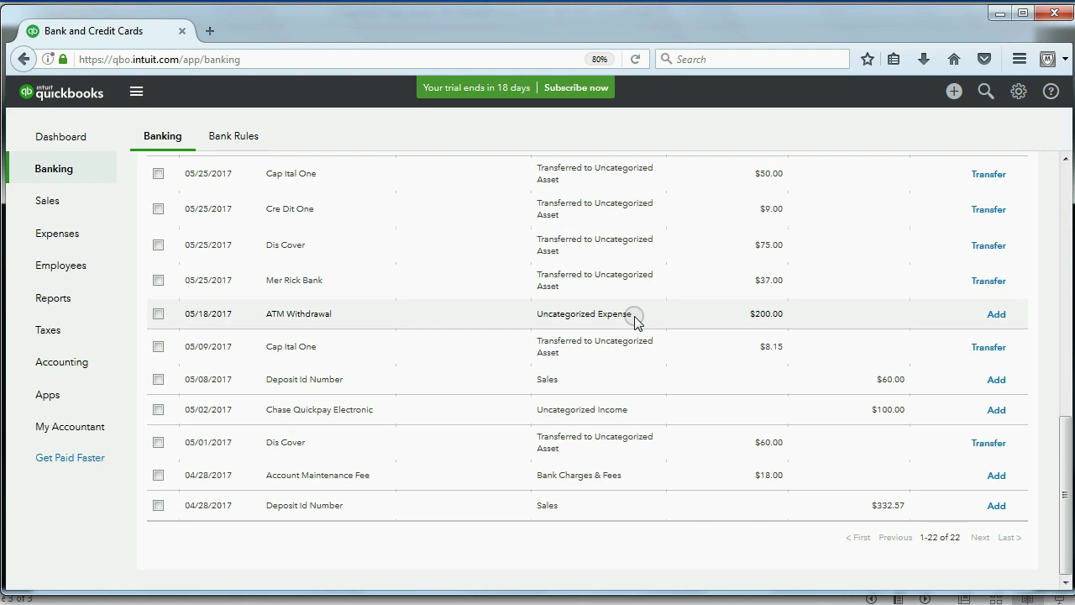
{"action": "scroll", "coordinate": [636, 322], "scroll_direction": "up", "scroll_amount": 15}
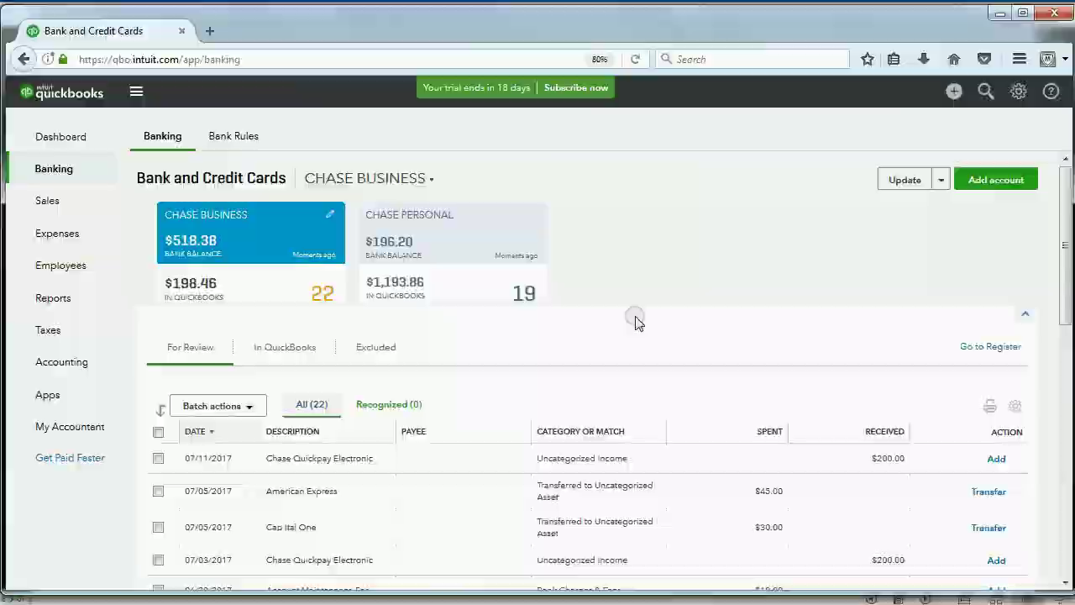
{"action": "key", "text": "alt+Tab"}
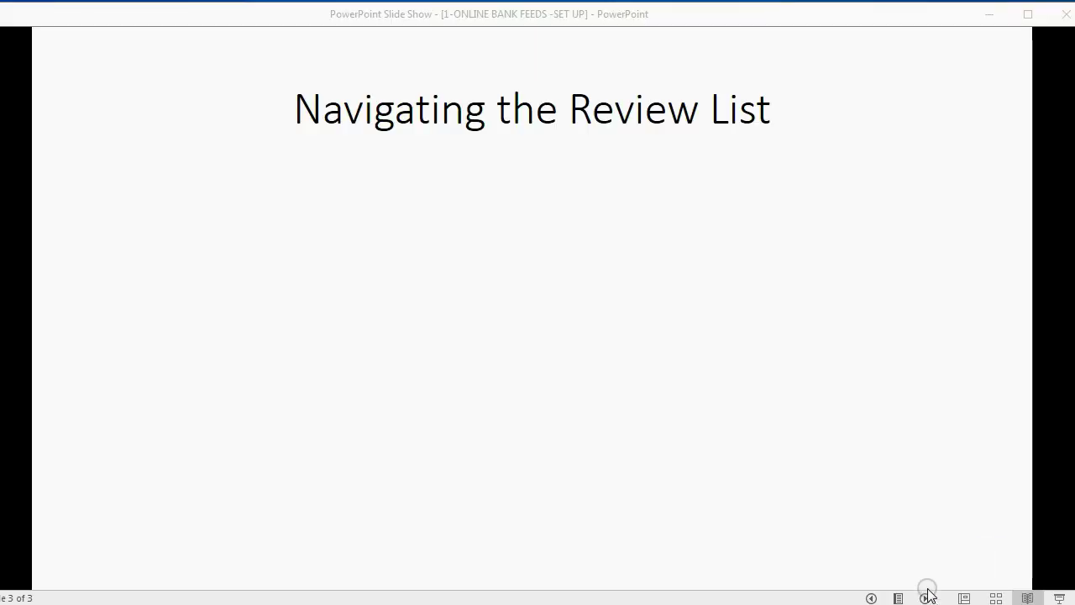
Reveal the not-yet-recorded, must-review and add/match/exclude bullets, then return to QuickBooks.
{"action": "left_click", "coordinate": [924, 597]}
{"action": "left_click", "coordinate": [924, 597]}
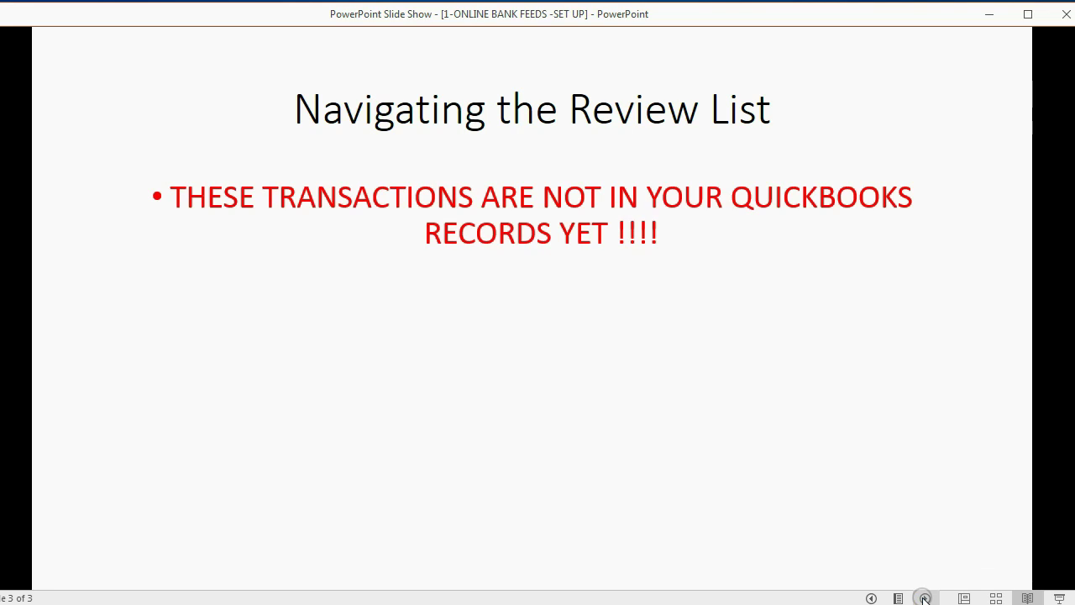
{"action": "left_click", "coordinate": [925, 597]}
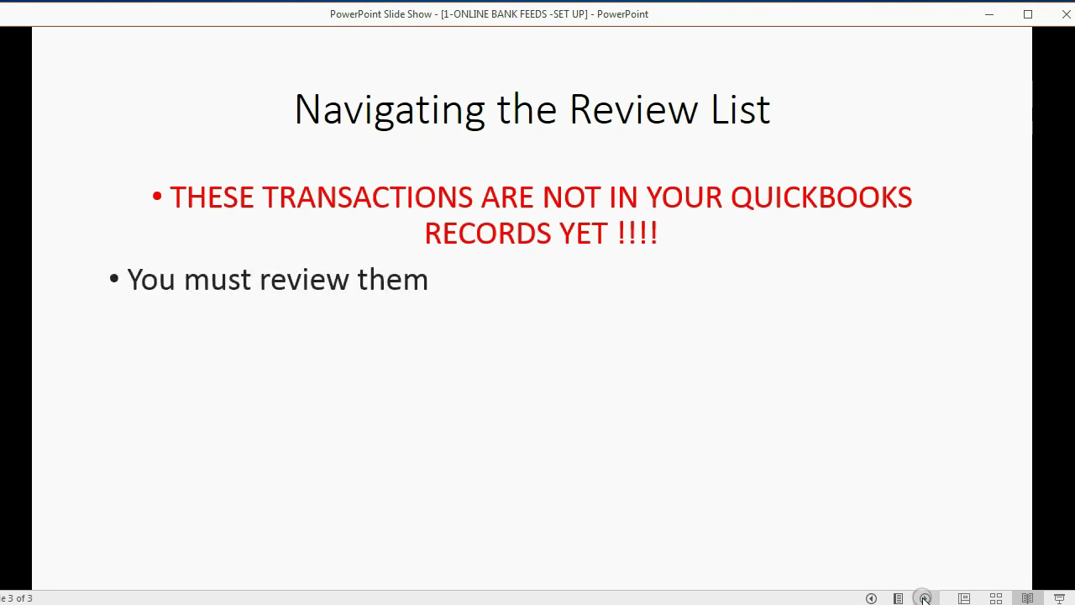
{"action": "left_click", "coordinate": [925, 597]}
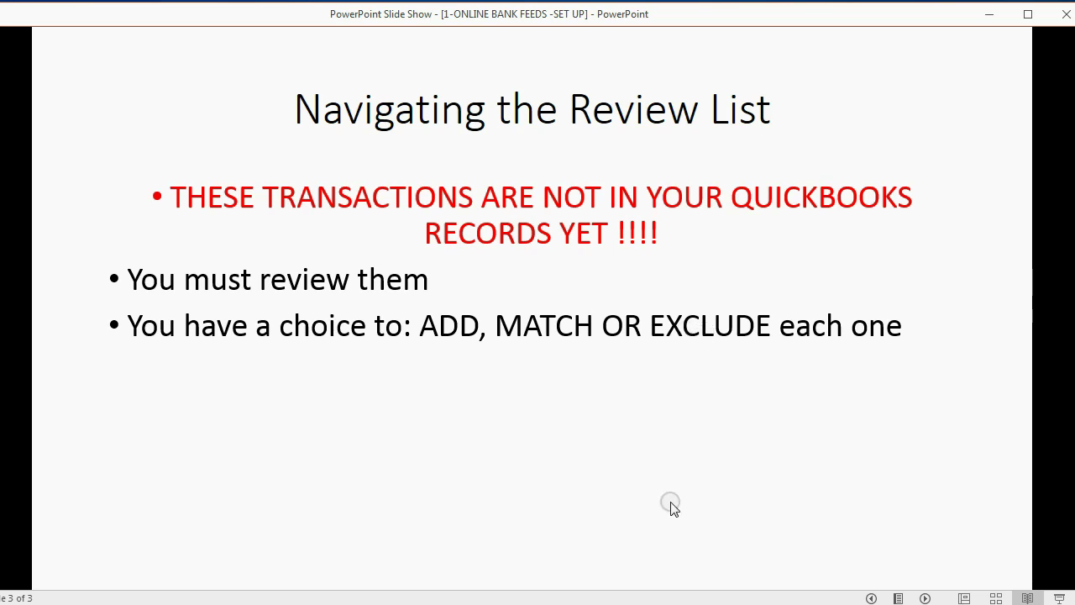
{"action": "key", "text": "alt+Tab"}
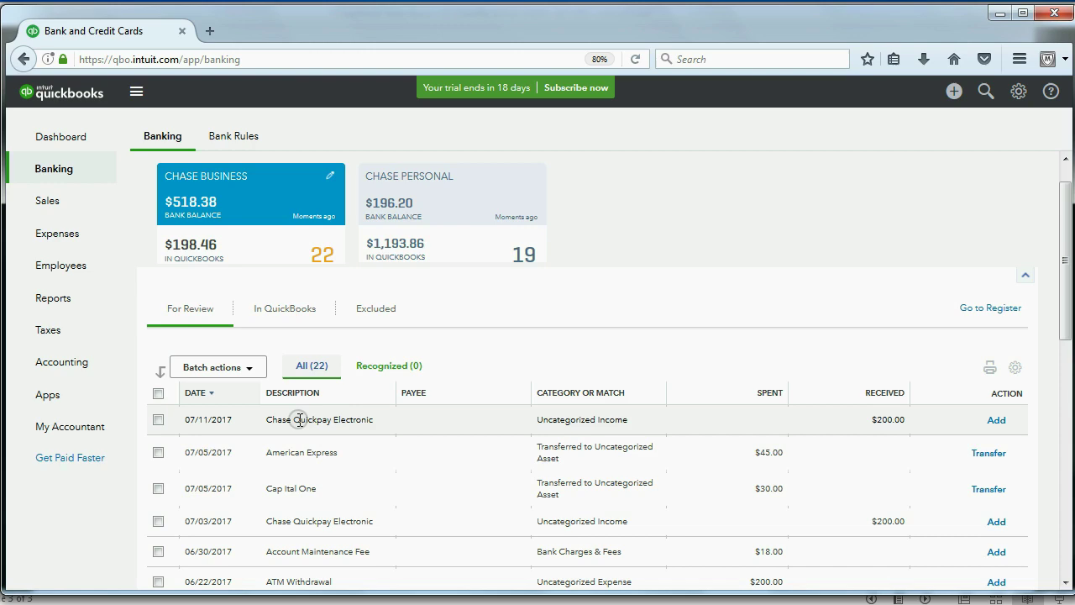
Expand the 07/11/2017 Chase Quickpay Electronic $200.00 deposit, shown as Uncategorized Income.
{"action": "scroll", "coordinate": [524, 313], "scroll_direction": "down", "scroll_amount": 4}
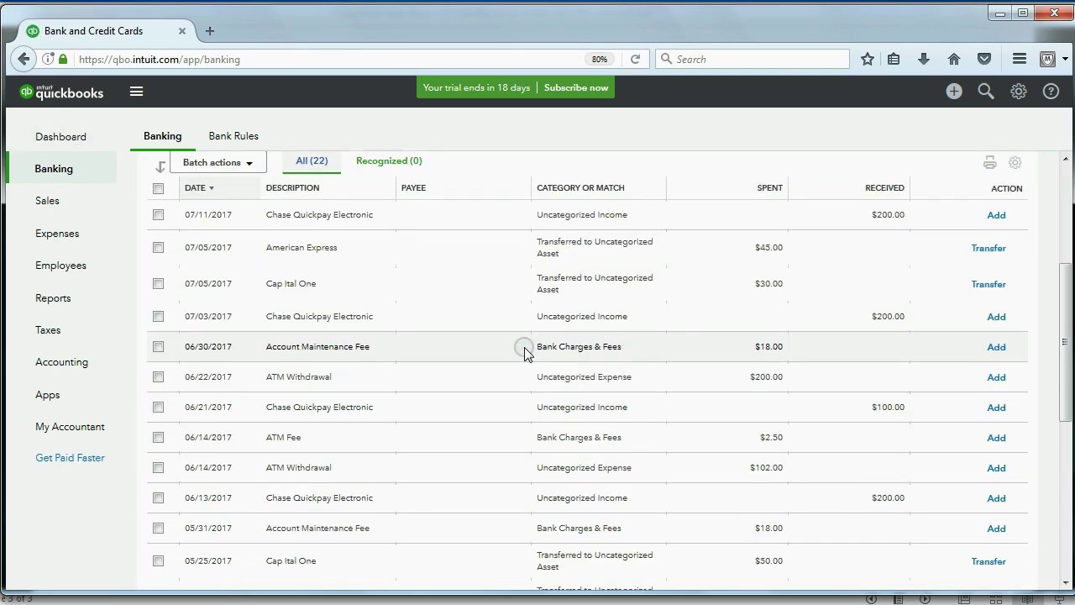
{"action": "scroll", "coordinate": [523, 348], "scroll_direction": "up", "scroll_amount": 3}
{"action": "left_click", "coordinate": [513, 337]}
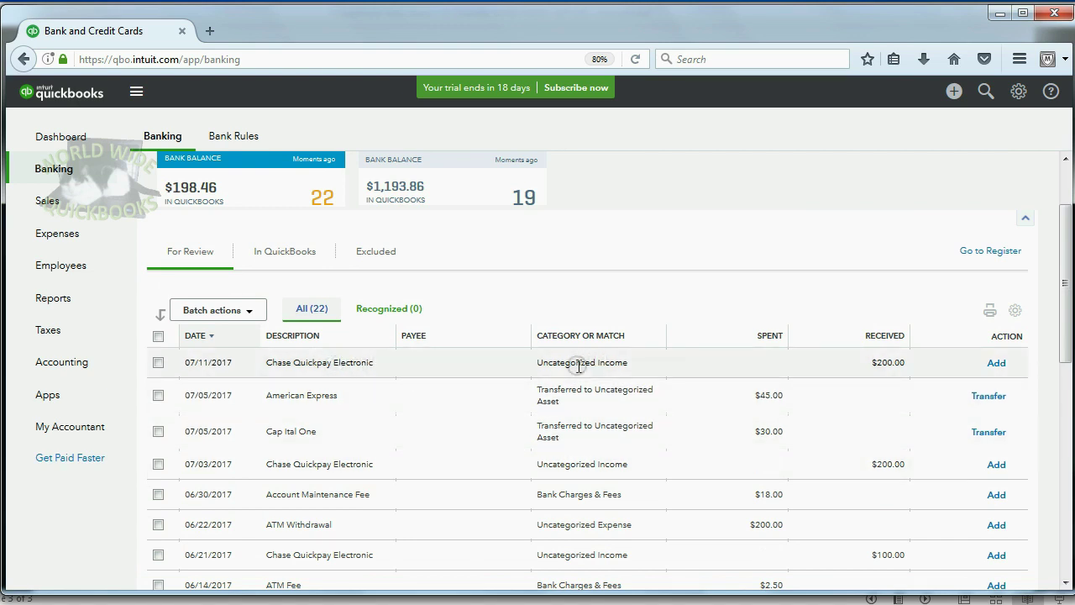
{"action": "scroll", "coordinate": [462, 353], "scroll_direction": "up", "scroll_amount": 2}
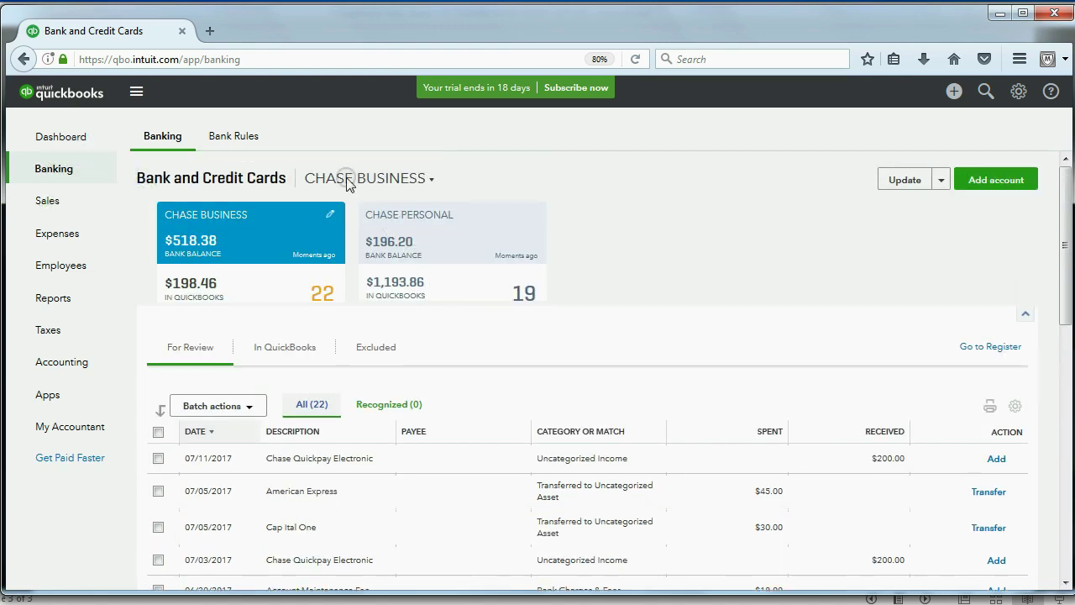
{"action": "scroll", "coordinate": [455, 315], "scroll_direction": "down", "scroll_amount": 2}
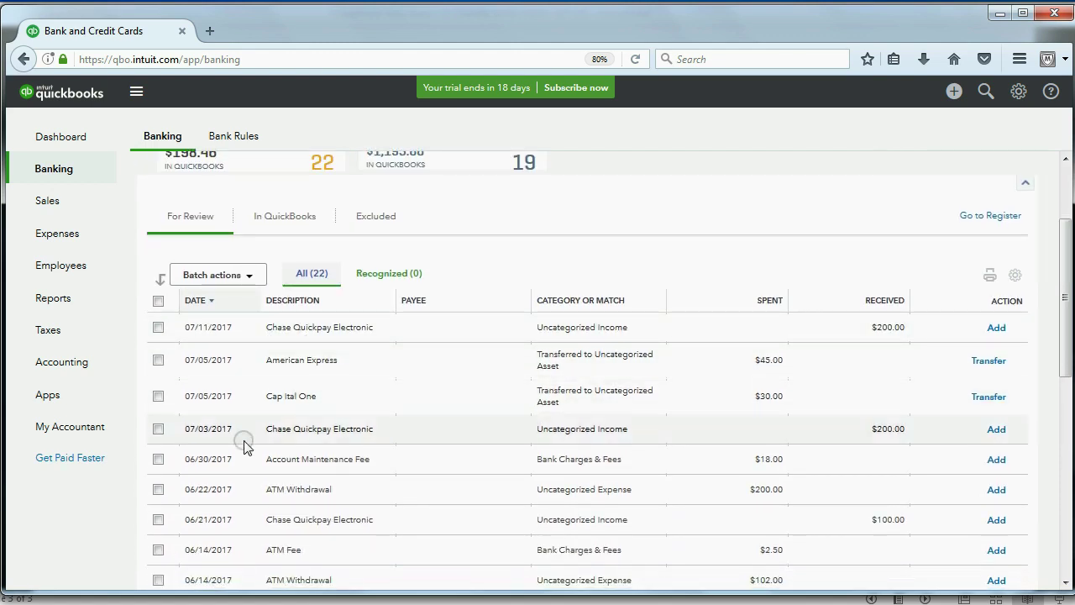
{"action": "left_click", "coordinate": [413, 327]}
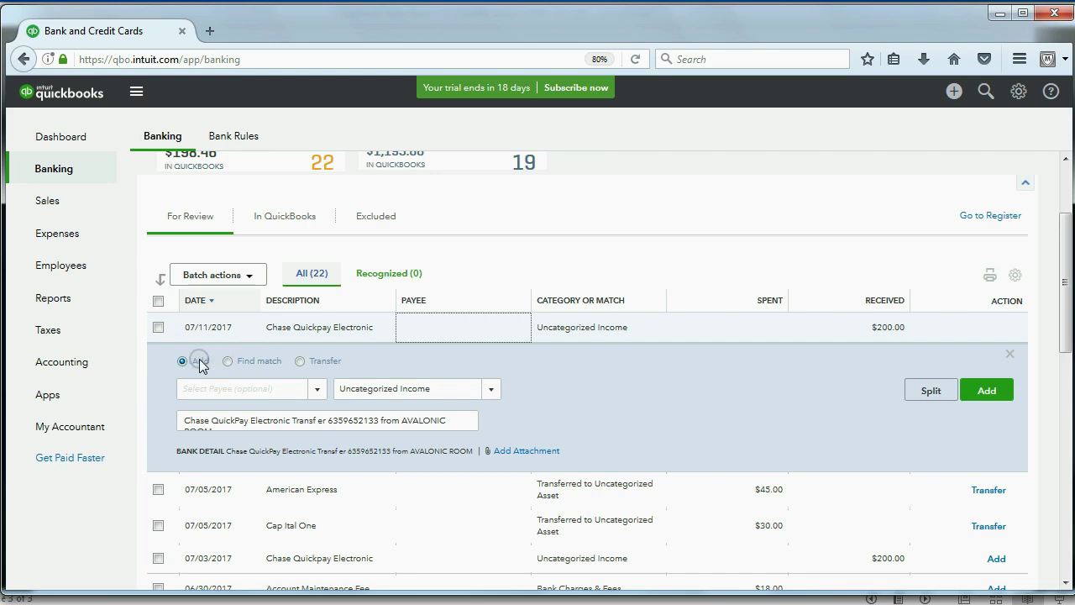
Check Find match with no results, then mark the $200.00 deposit as a Transfer, account left blank.
{"action": "left_click", "coordinate": [230, 361]}
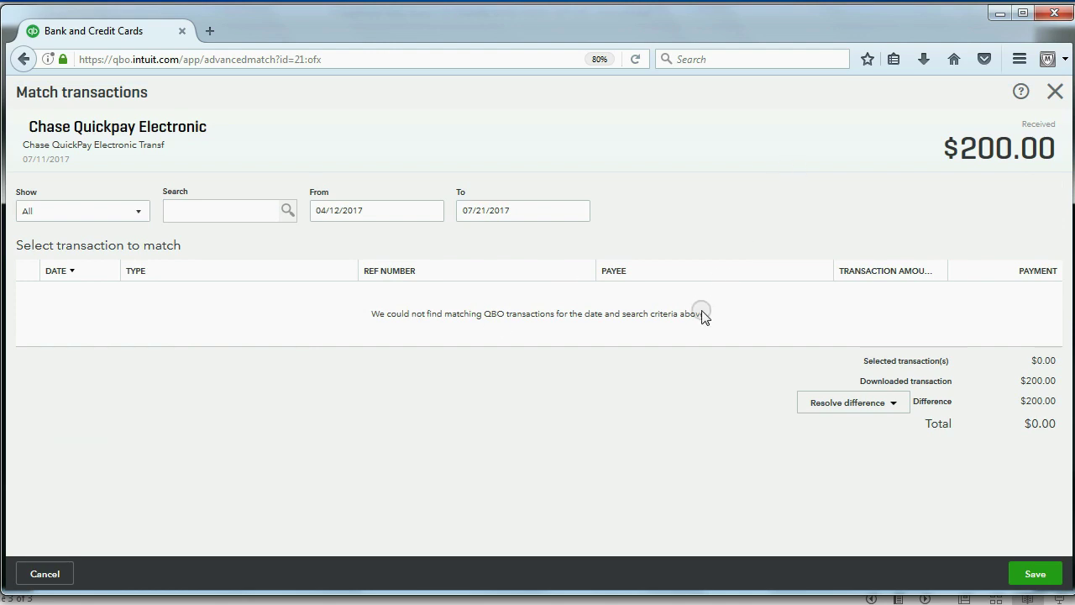
{"action": "left_click", "coordinate": [1055, 91]}
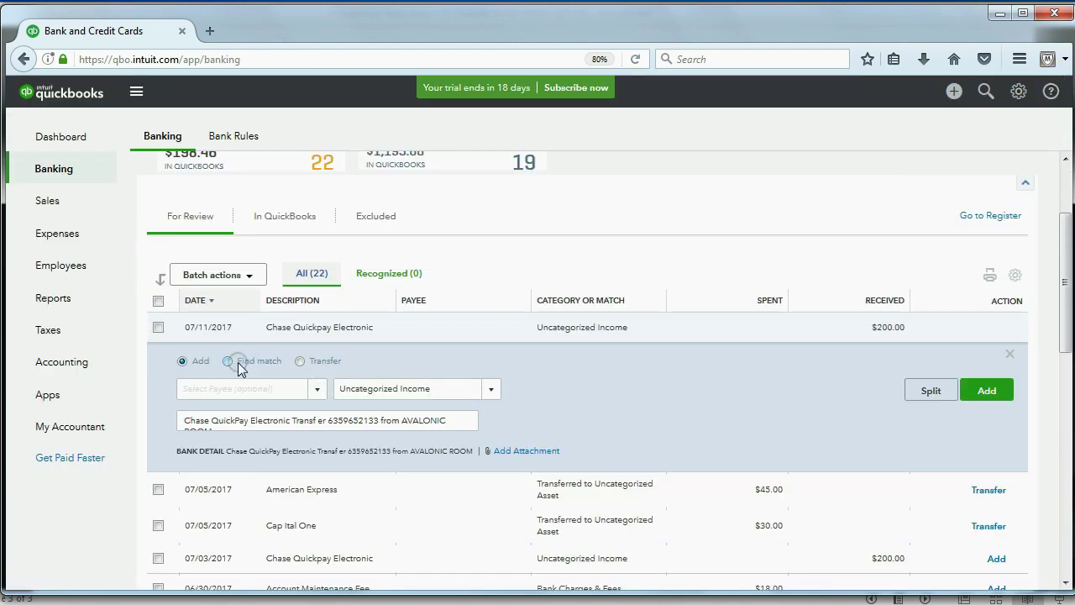
{"action": "left_click", "coordinate": [300, 362]}
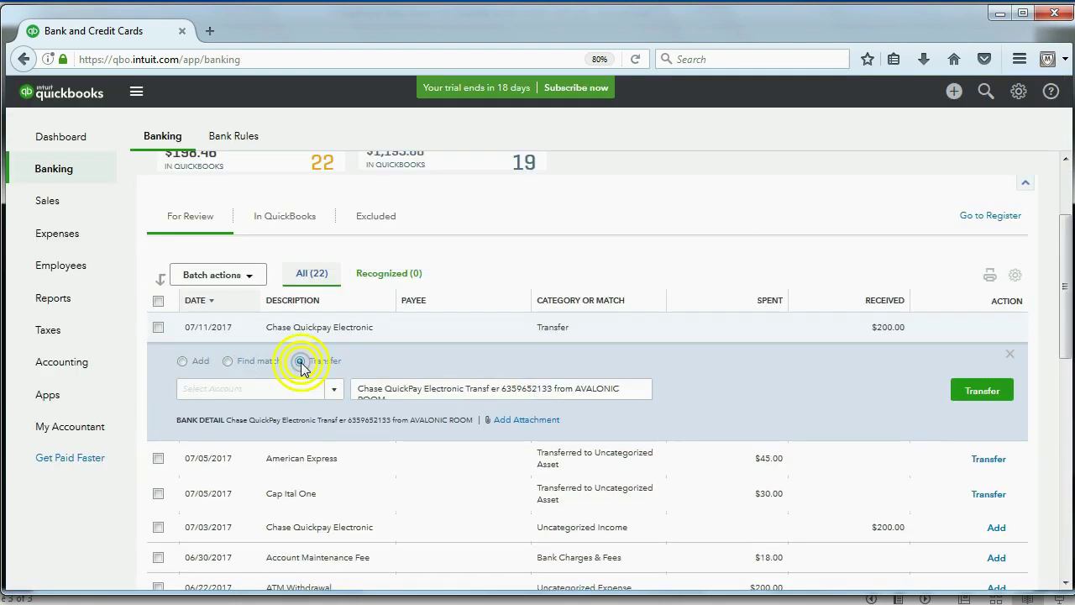
{"action": "left_click", "coordinate": [333, 390]}
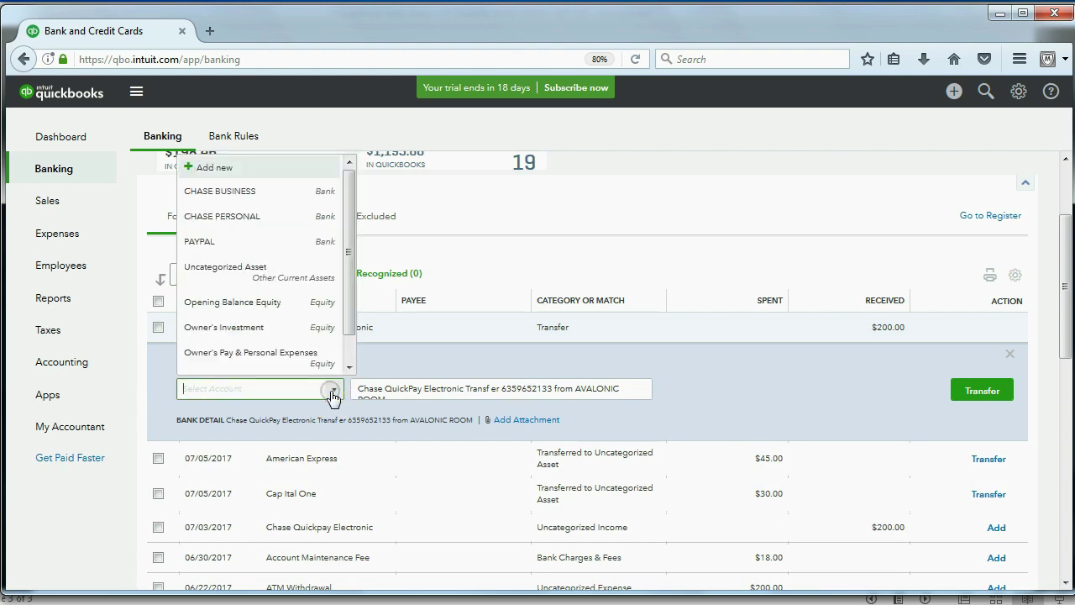
{"action": "mouse_move", "coordinate": [348, 307]}
{"action": "left_mouse_down"}
{"action": "mouse_move", "coordinate": [348, 344]}
{"action": "mouse_move", "coordinate": [344, 307]}
{"action": "left_mouse_up"}
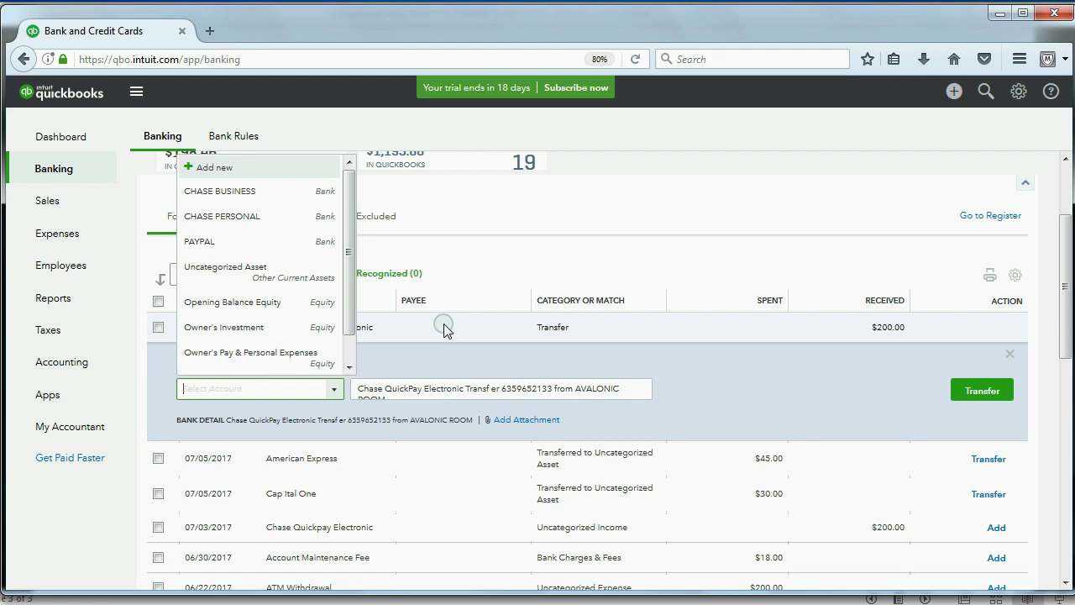
{"action": "left_click", "coordinate": [512, 228]}
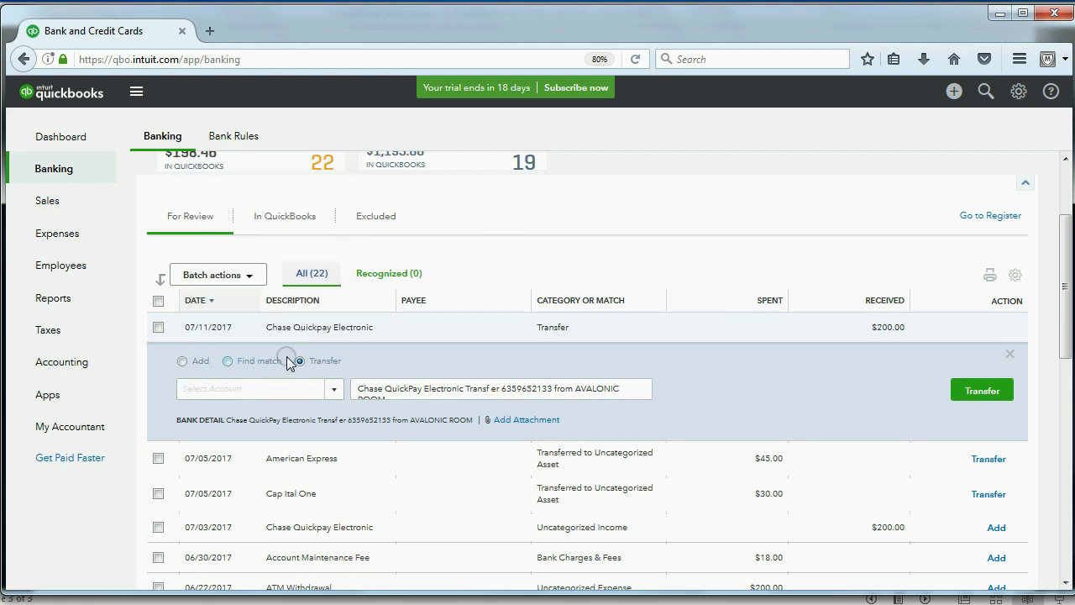
{"action": "left_click", "coordinate": [415, 389]}
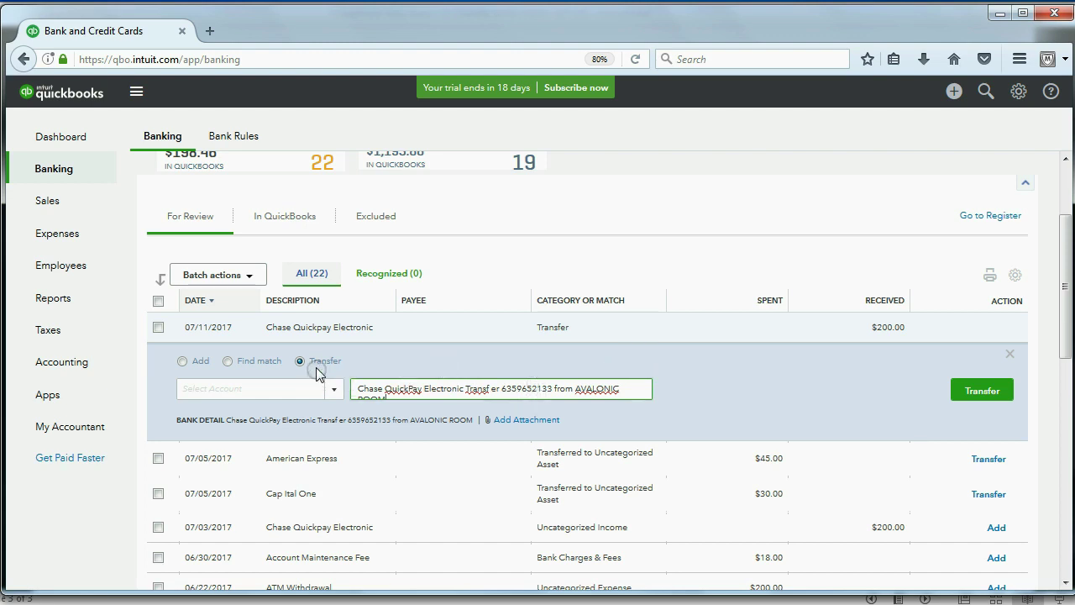
Search for a match for the 06/30/2017 $18.00 Account Maintenance Fee and find none.
{"action": "left_click", "coordinate": [1012, 357]}
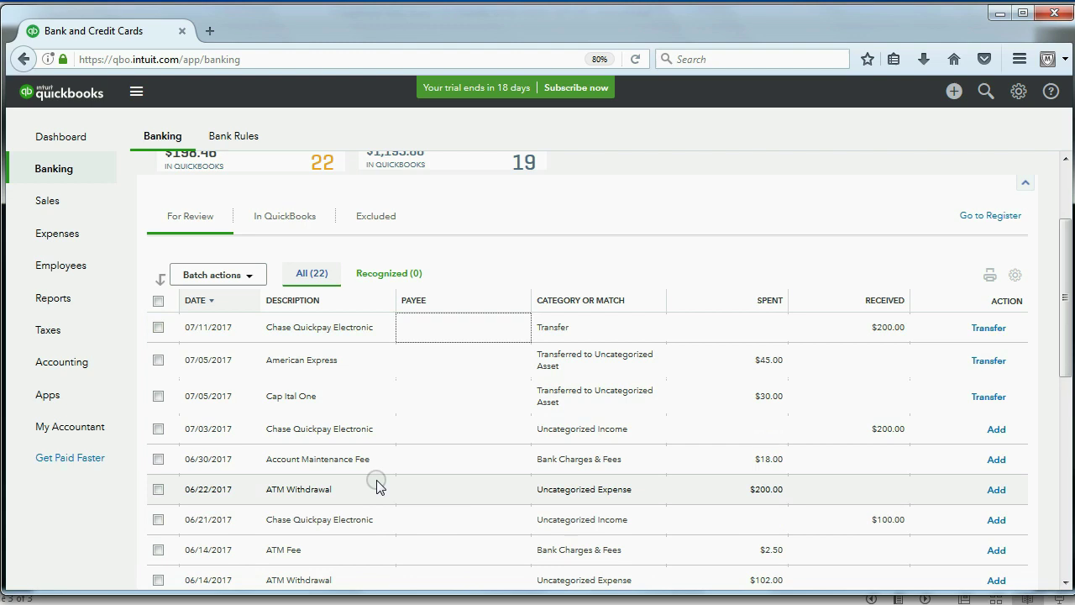
{"action": "left_click", "coordinate": [357, 458]}
{"action": "scroll", "coordinate": [368, 487], "scroll_direction": "down", "scroll_amount": 2}
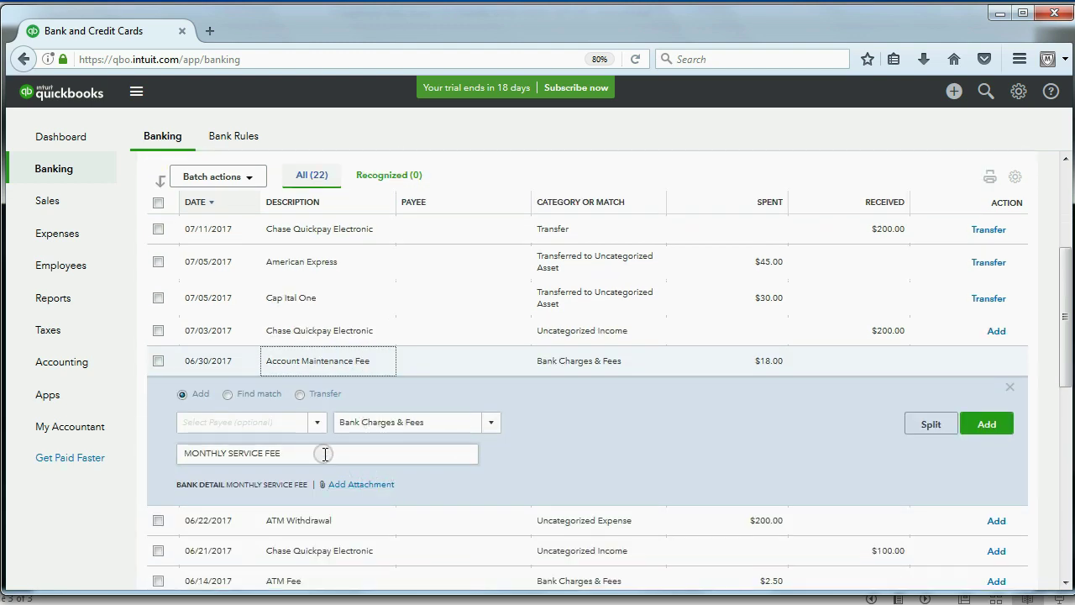
{"action": "left_click", "coordinate": [228, 394]}
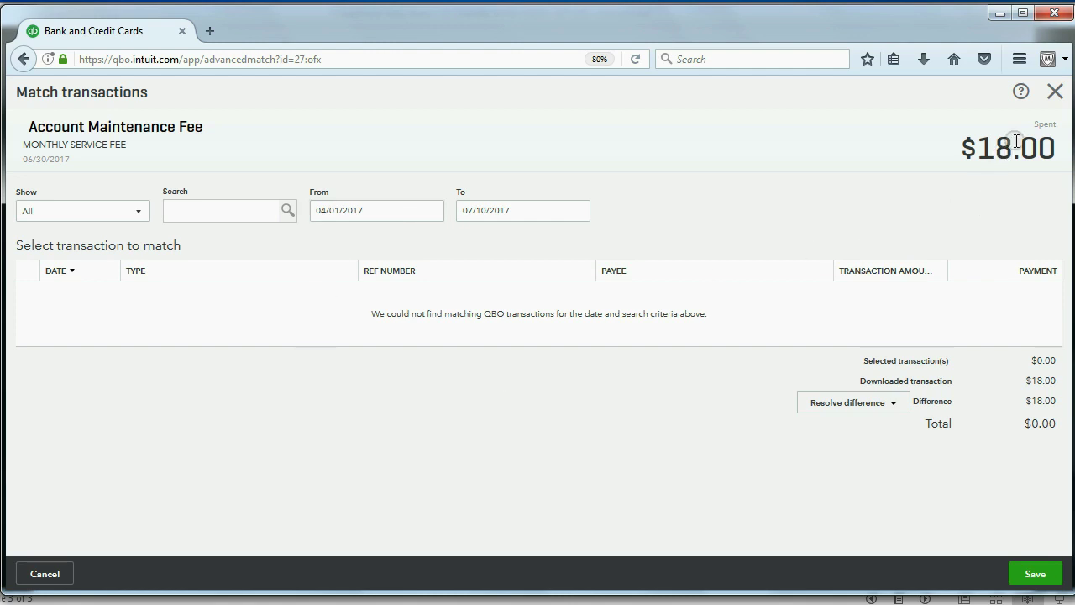
{"action": "left_click", "coordinate": [1053, 90]}
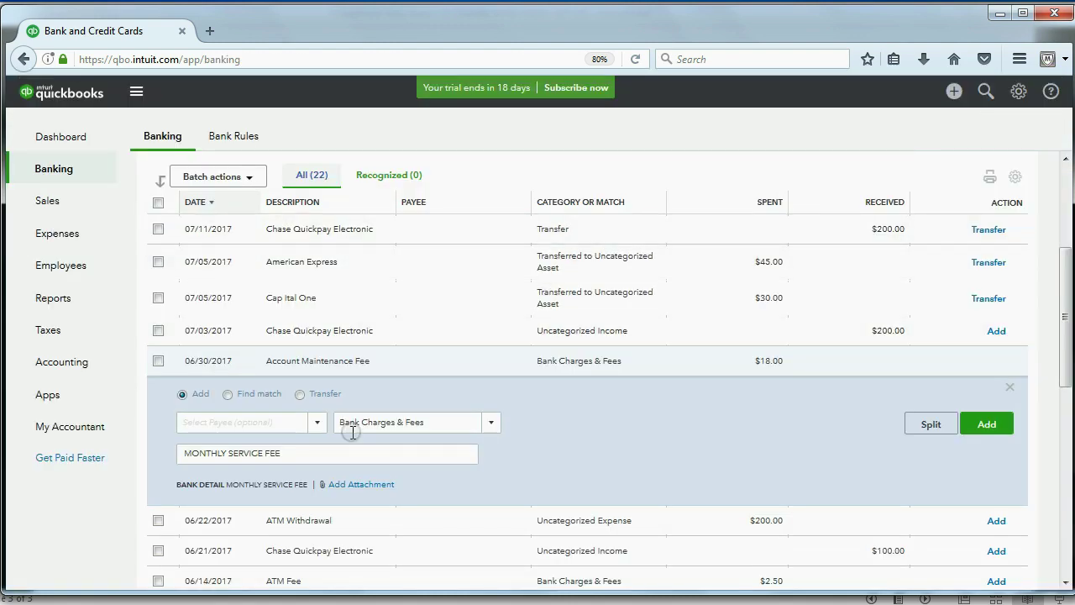
Record the $18.00 Account Maintenance Fee as a Transfer.
{"action": "left_click", "coordinate": [300, 394]}
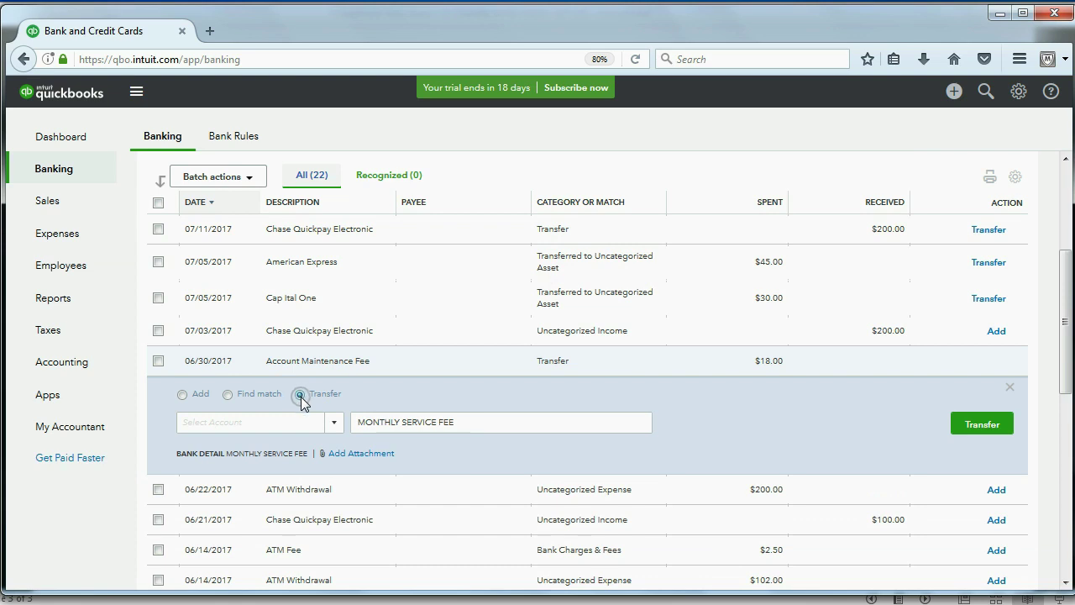
{"action": "left_click", "coordinate": [1010, 388]}
{"action": "left_click_drag", "start_coordinate": [1064, 336], "coordinate": [1065, 252]}
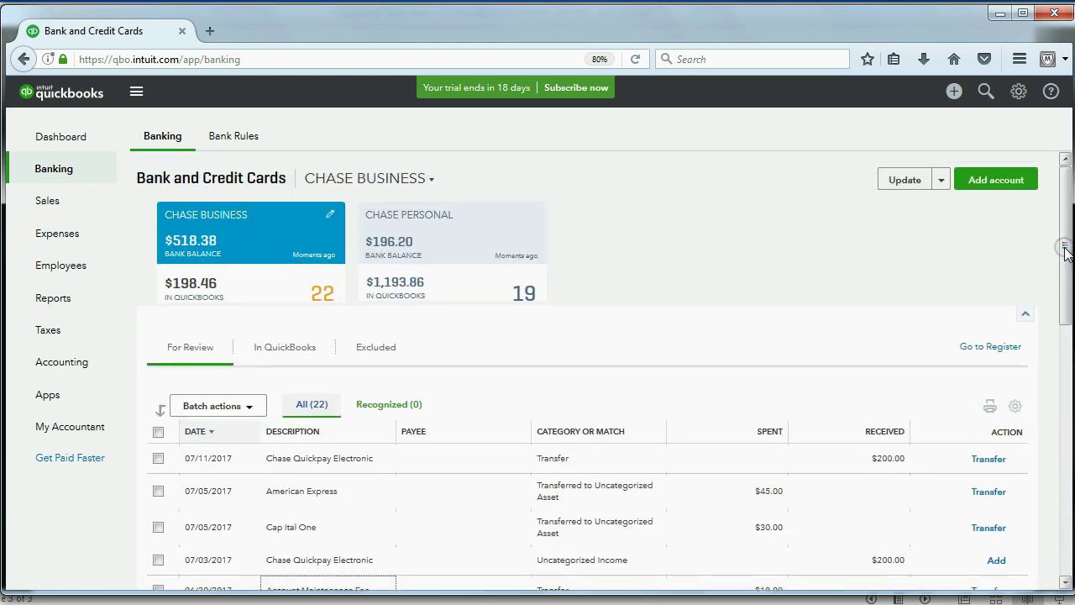